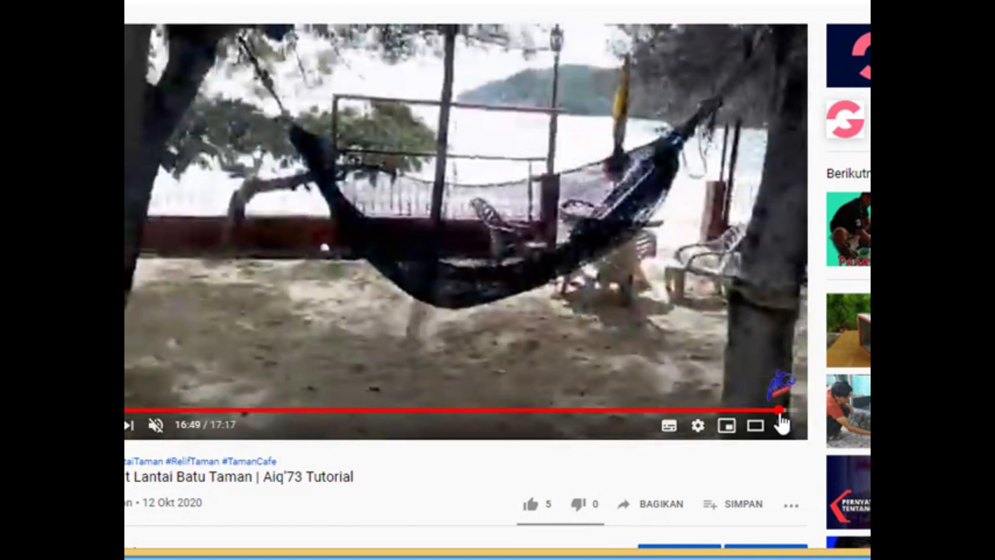
# - Seek the video back to the frame showing the finished stone path
pyautogui.click(787, 412)
pyautogui.moveTo(777, 411); pyautogui.dragTo(191, 413)
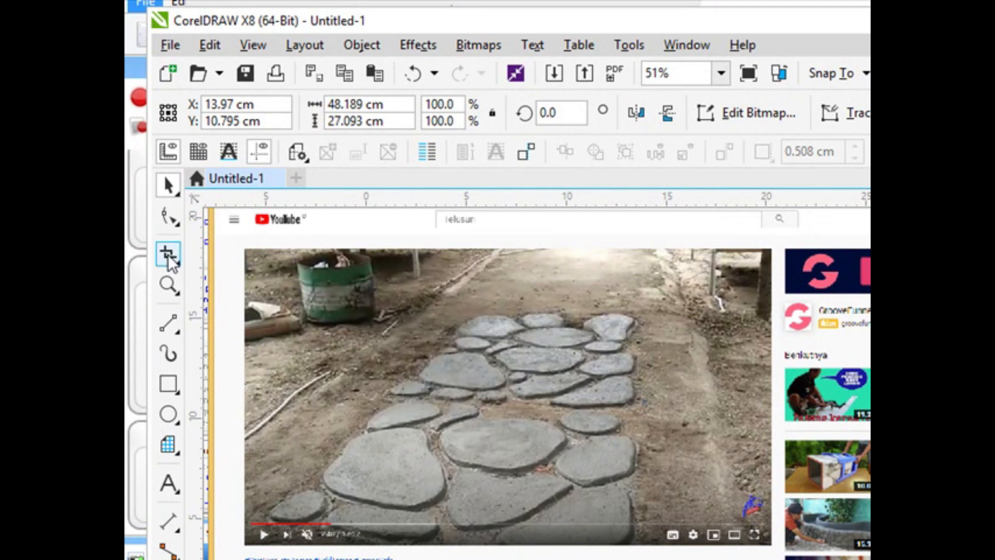
# - Crop the screenshot to the video frame and convert it to a 300 dpi RGB bitmap with transparent background
pyautogui.moveTo(244, 248); pyautogui.dragTo(766, 525)
pyautogui.press('Return')
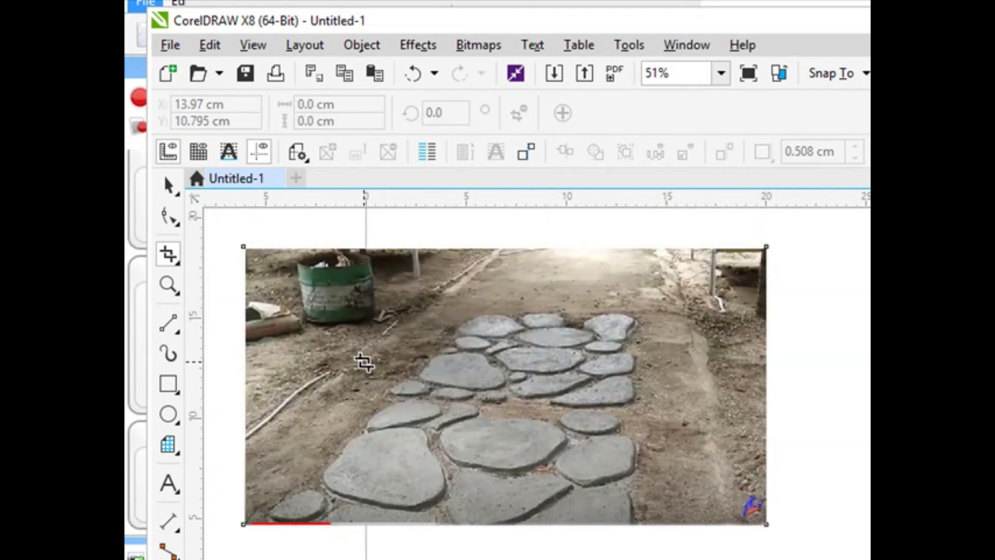
pyautogui.click(167, 185)
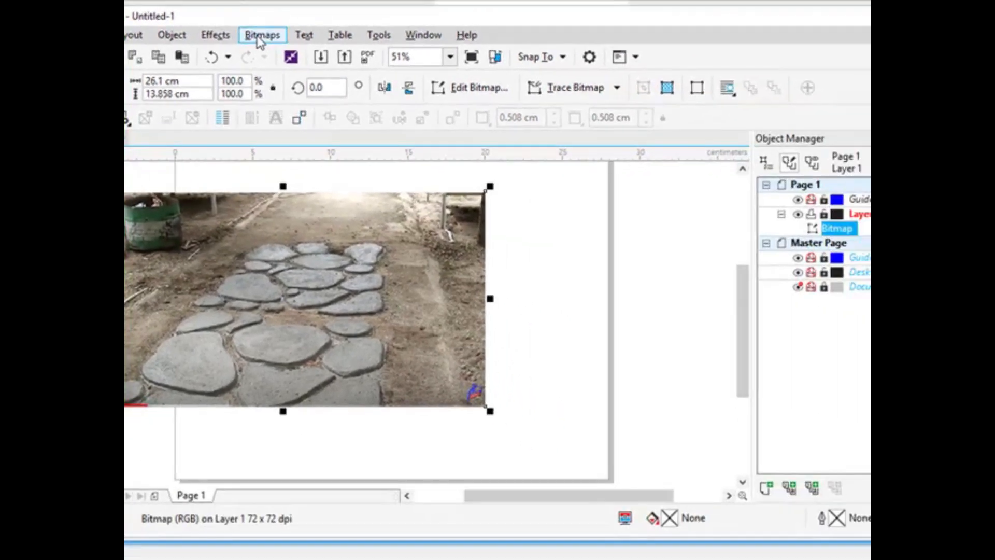
pyautogui.click(260, 36)
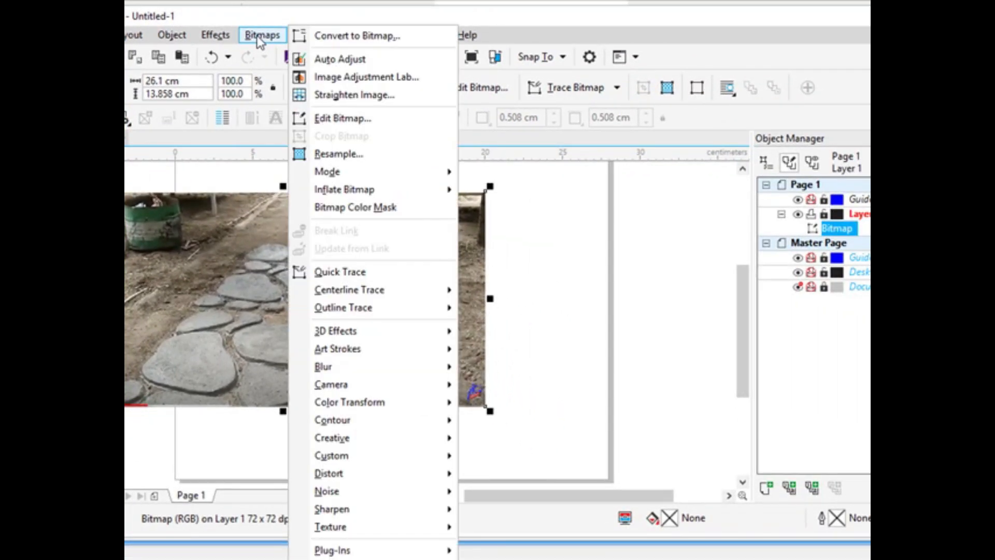
pyautogui.click(313, 36)
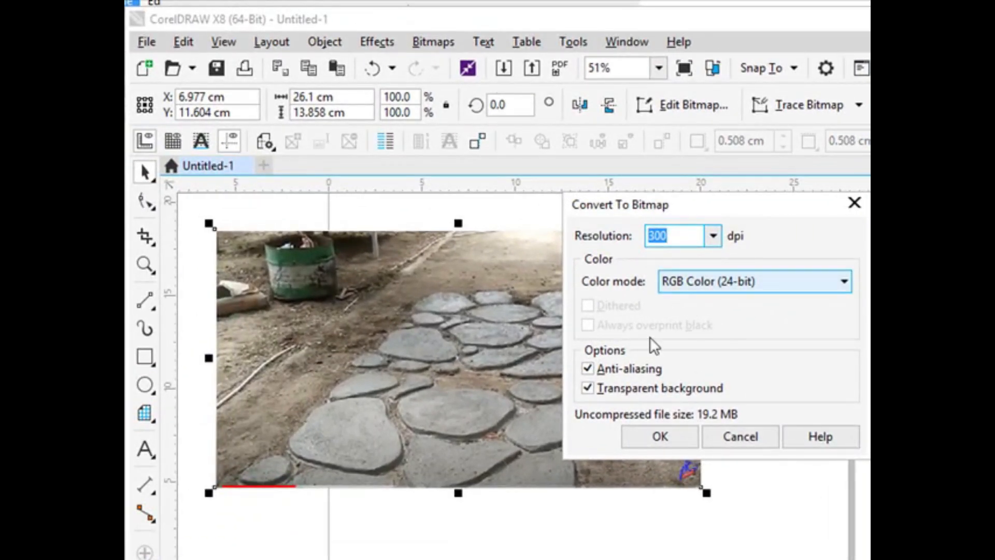
pyautogui.click(656, 434)
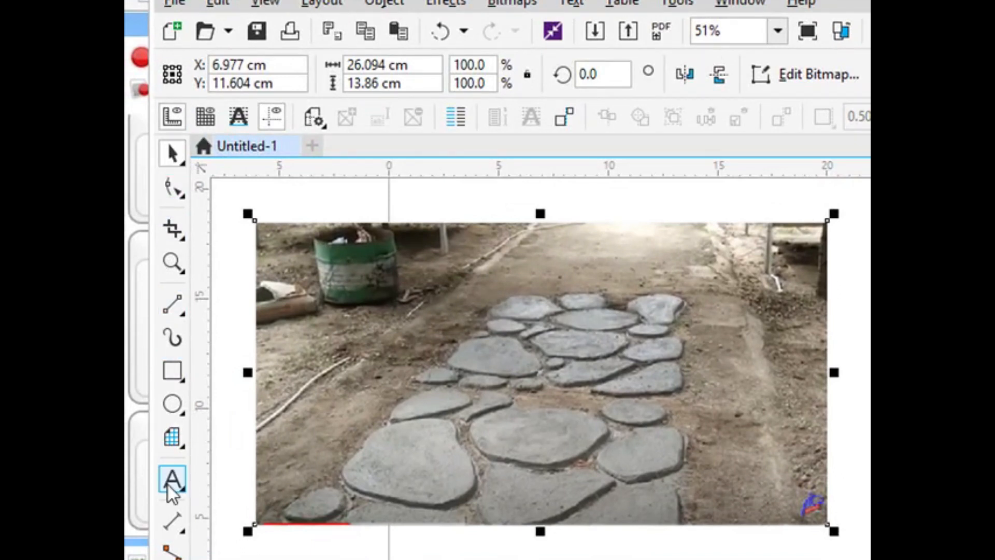
# - Add the text CARA BUAT across the upper part of the photo and stretch it to about 16.3 by 2.1 cm
pyautogui.click(185, 489)
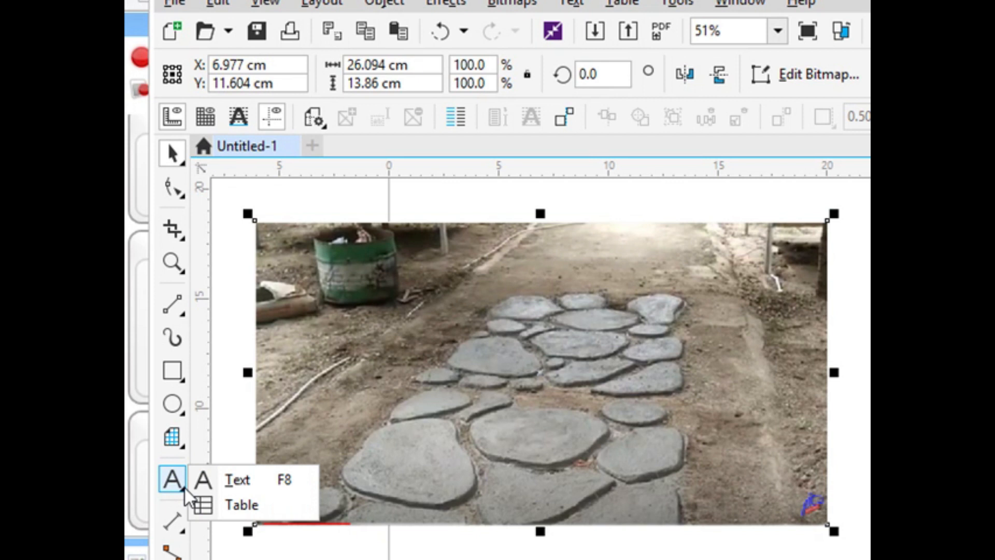
pyautogui.click(222, 483)
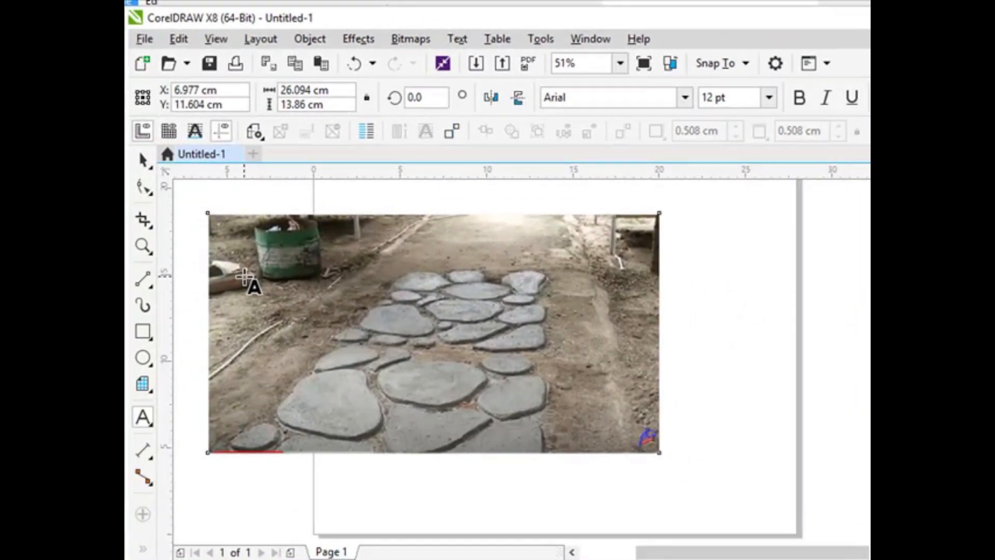
pyautogui.click(261, 274)
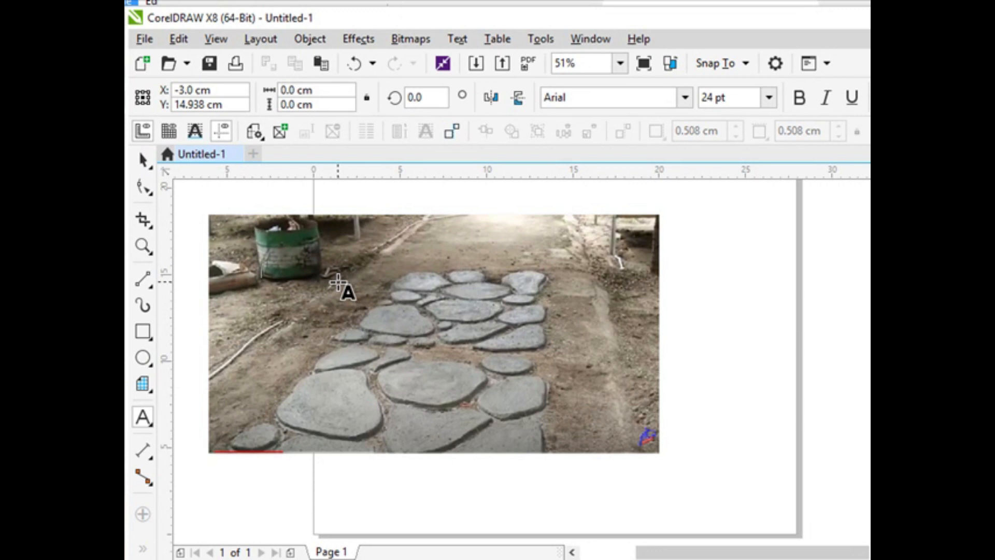
pyautogui.write('CARA')
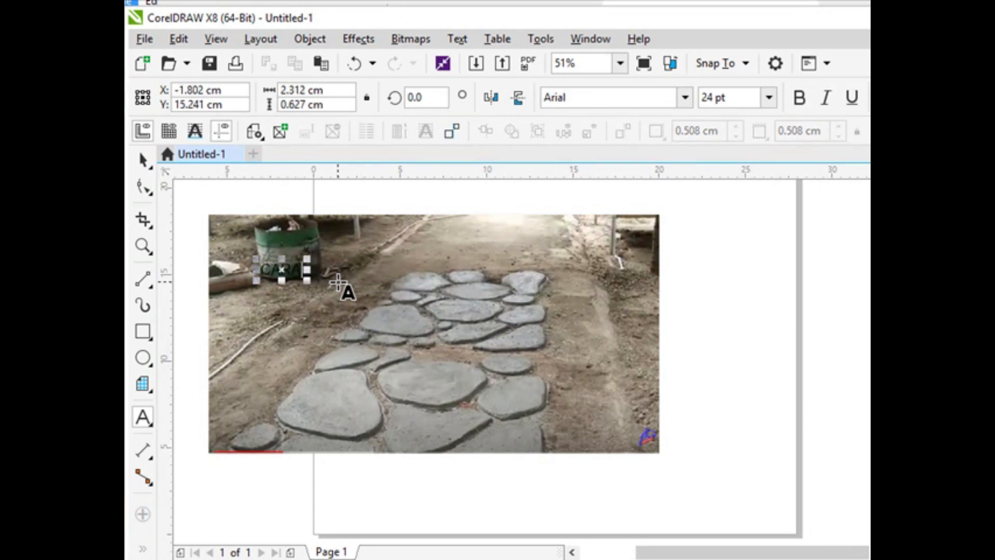
pyautogui.write(' BUA')
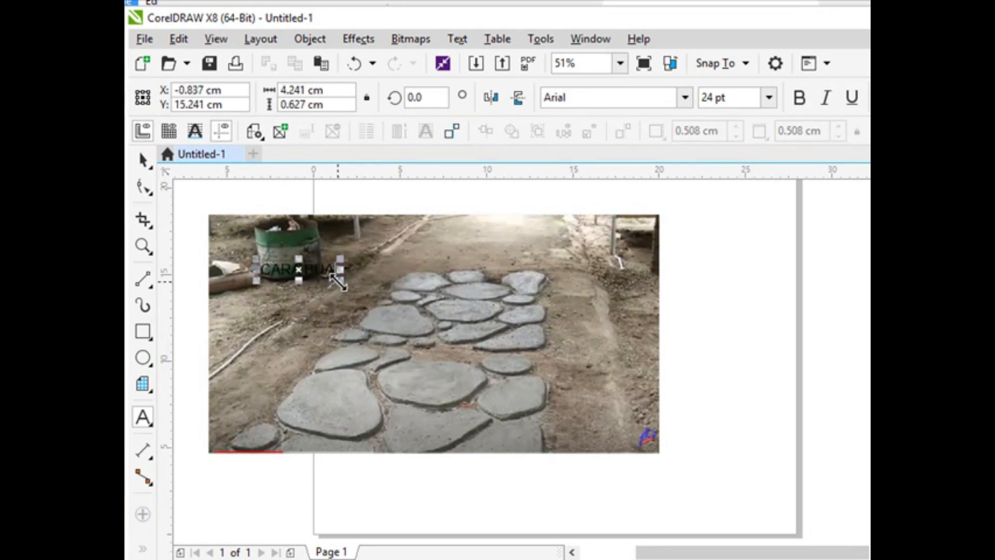
pyautogui.moveTo(341, 270); pyautogui.dragTo(524, 280)
pyautogui.write('T')
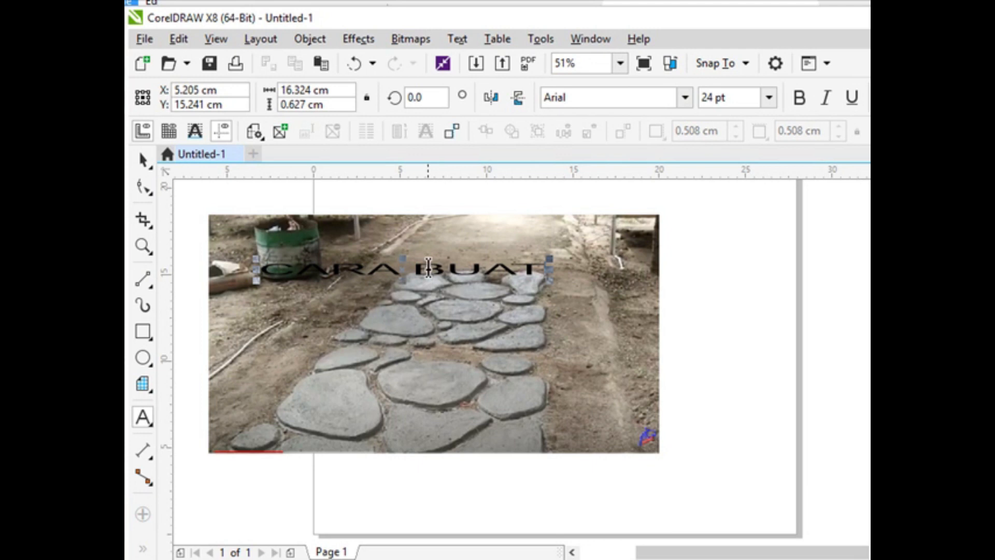
pyautogui.moveTo(404, 255); pyautogui.dragTo(402, 232)
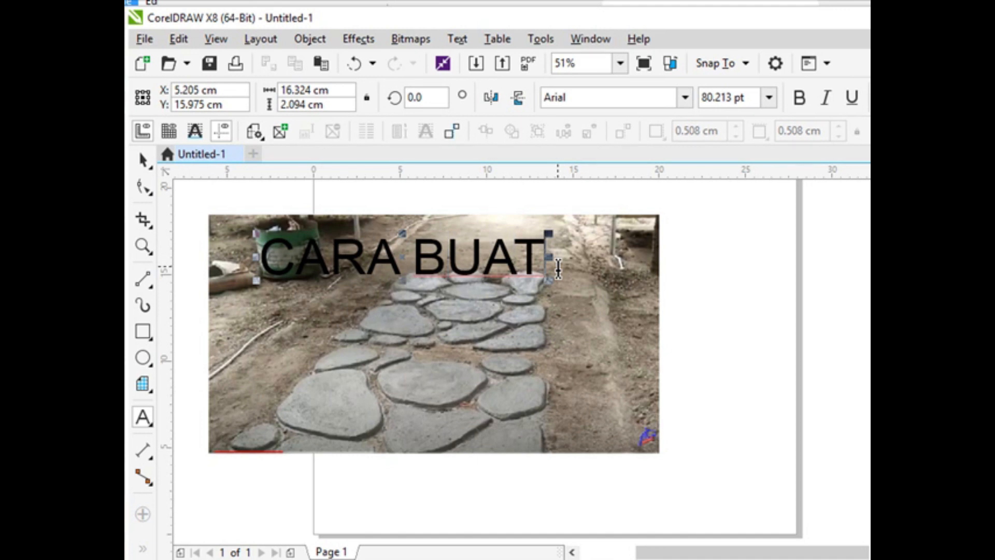
# - Set the font of the CARA BUAT text to Arial Black
pyautogui.hotkey('shift', 'Left')
pyautogui.hotkey('shift', 'Left')
pyautogui.hotkey('shift', 'Left')
pyautogui.hotkey('shift', 'Left')
pyautogui.hotkey('shift', 'Left')
pyautogui.hotkey('shift', 'Left')
pyautogui.hotkey('shift', 'Left')
pyautogui.hotkey('shift', 'Left')
pyautogui.hotkey('shift', 'Left')
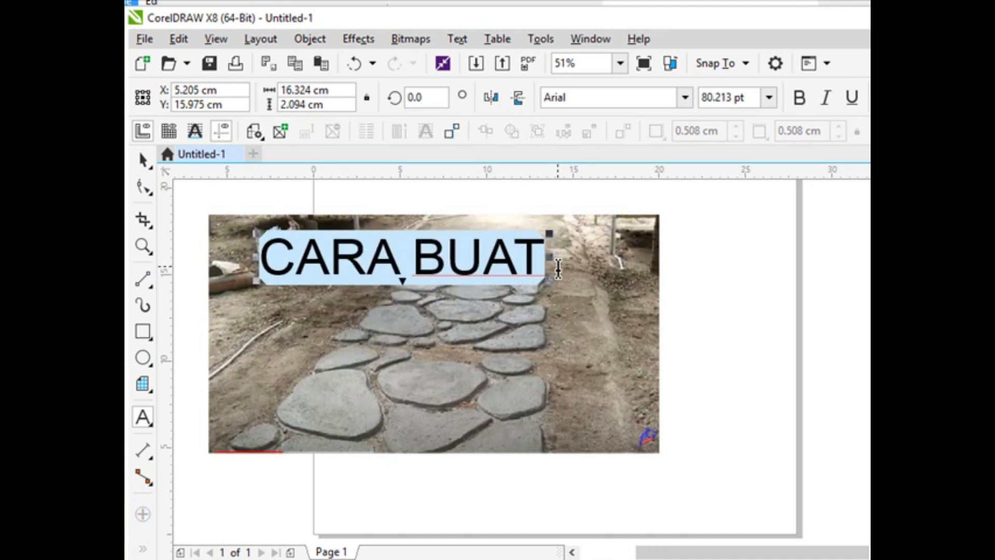
pyautogui.click(687, 98)
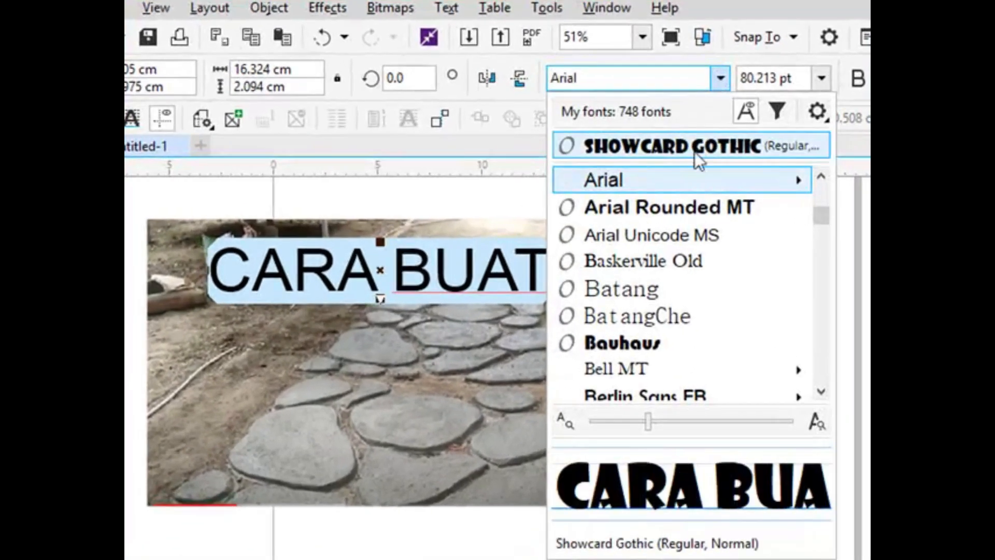
pyautogui.click(801, 182)
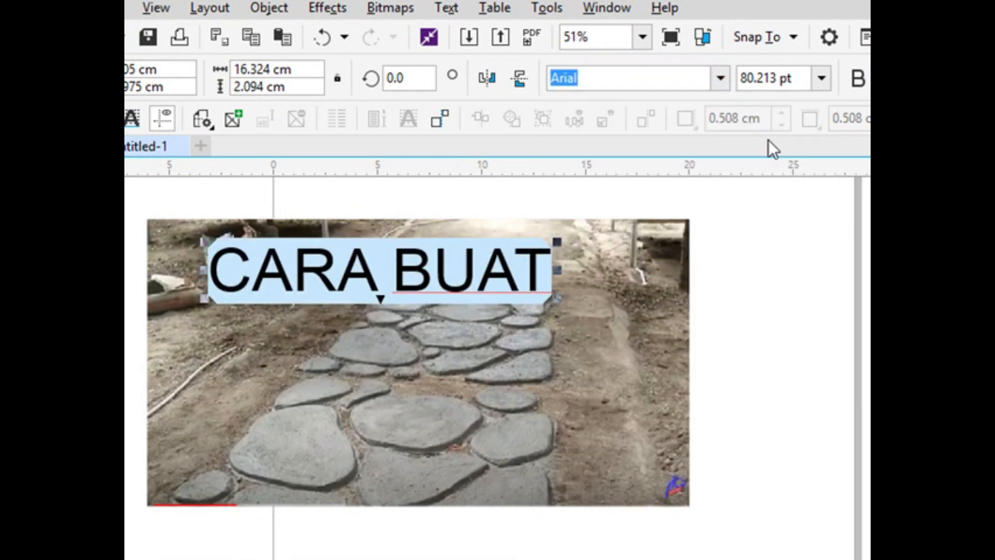
pyautogui.click(720, 79)
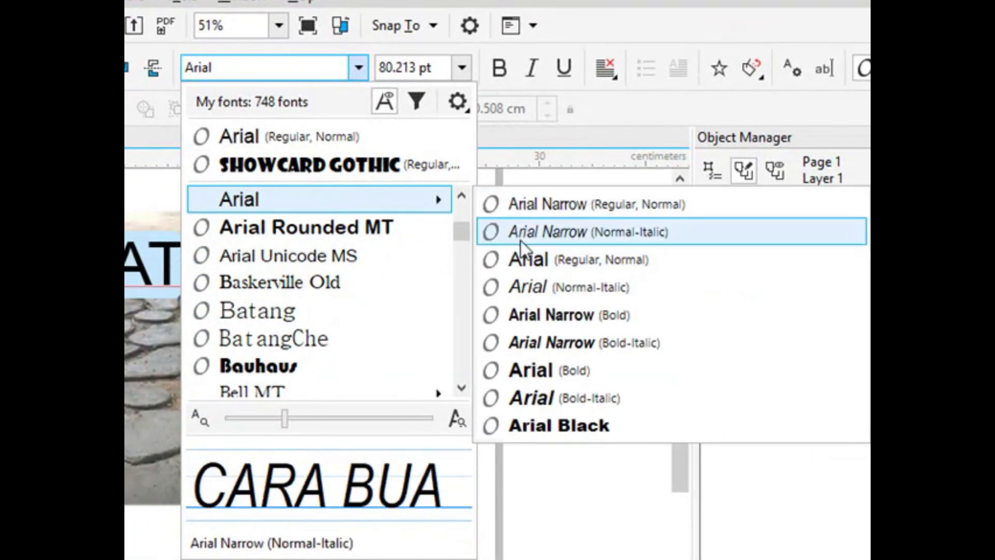
pyautogui.click(561, 424)
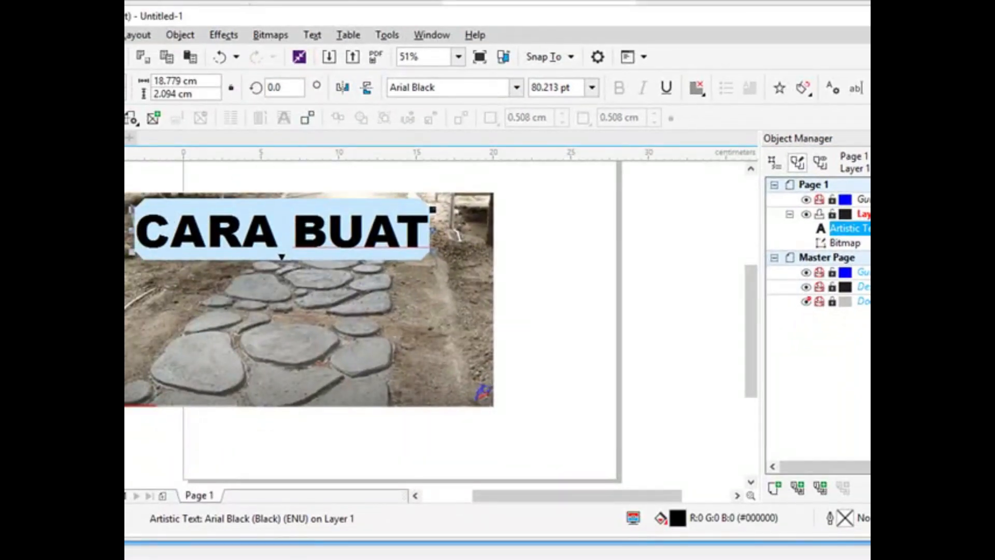
# - Move the CARA BUAT text closer to the photo's upper-left corner
pyautogui.hotkey('ctrl', 'space')
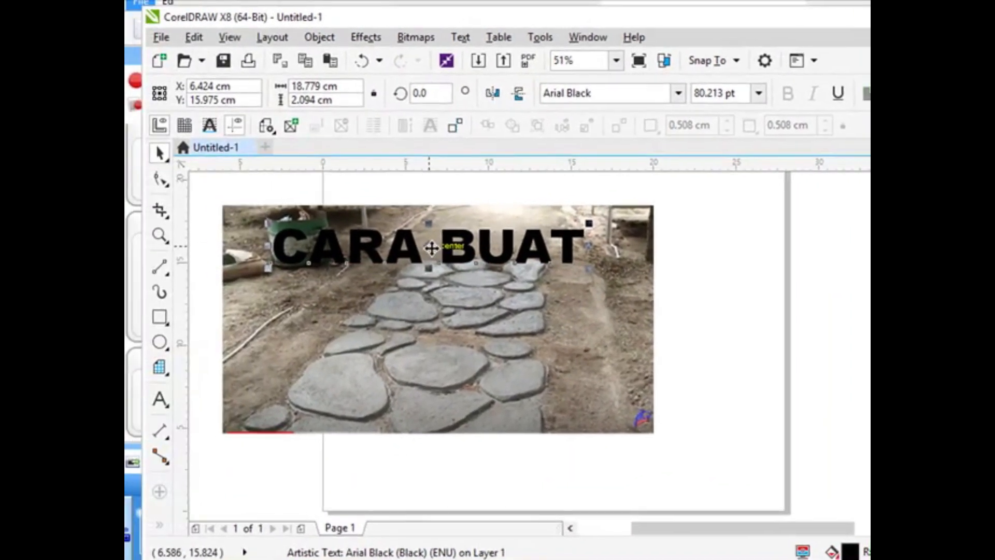
pyautogui.moveTo(282, 230); pyautogui.dragTo(256, 235)
pyautogui.moveTo(402, 254); pyautogui.dragTo(401, 247)
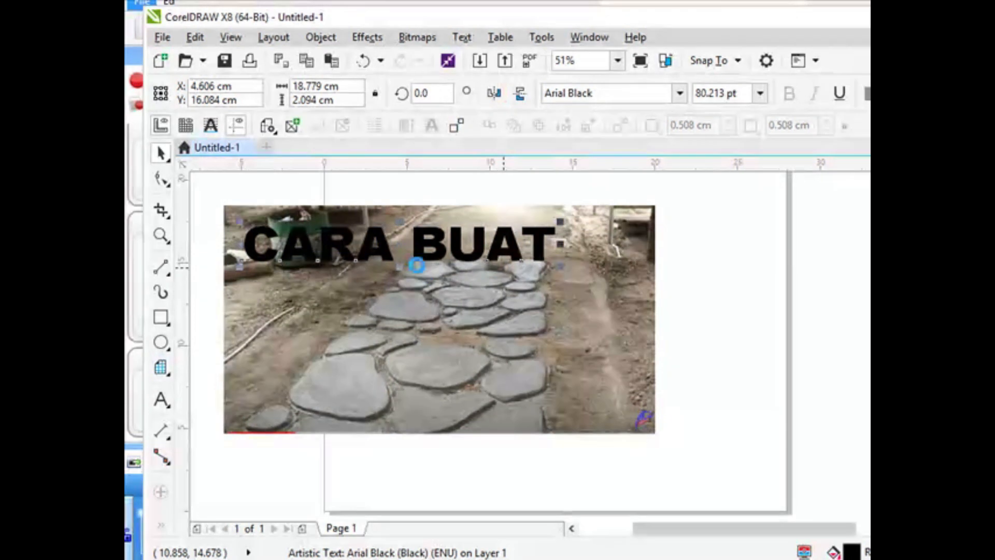
# - Duplicate the CARA BUAT text directly below itself and change the copy to BATU LANTAI
pyautogui.moveTo(400, 246); pyautogui.dragTo(399, 289)
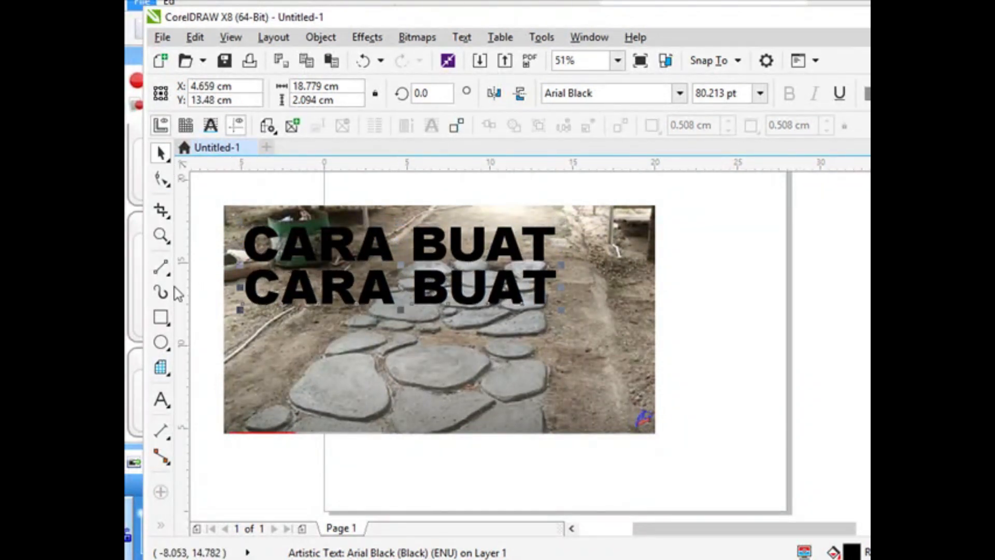
pyautogui.click(162, 399)
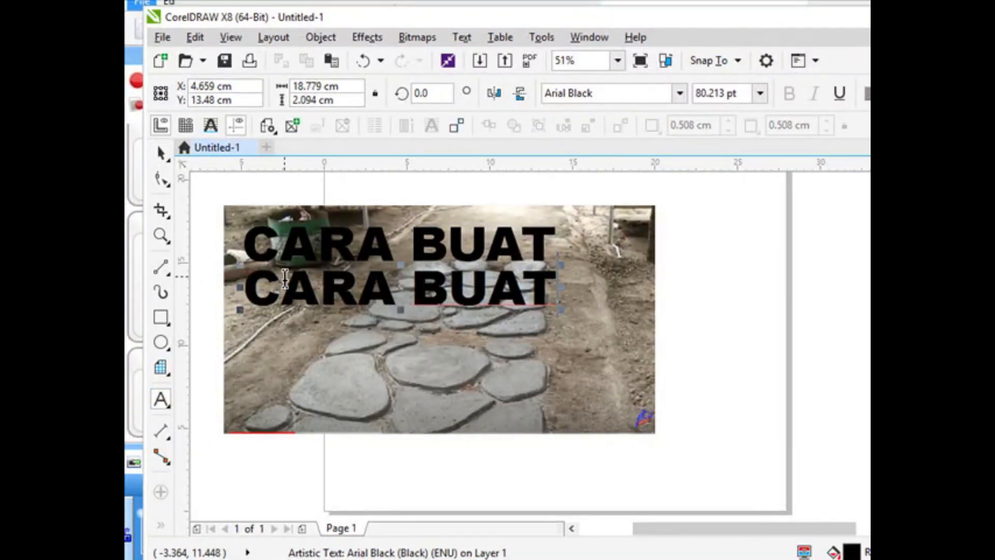
pyautogui.hotkey('ctrl', 'a')
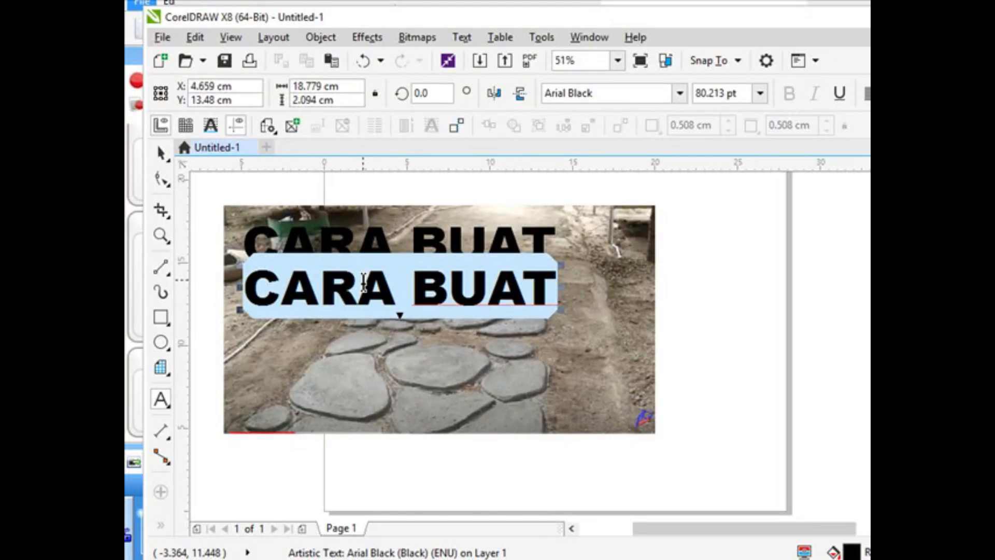
pyautogui.write('BATU K')
pyautogui.press('BackSpace')
pyautogui.write('LAN')
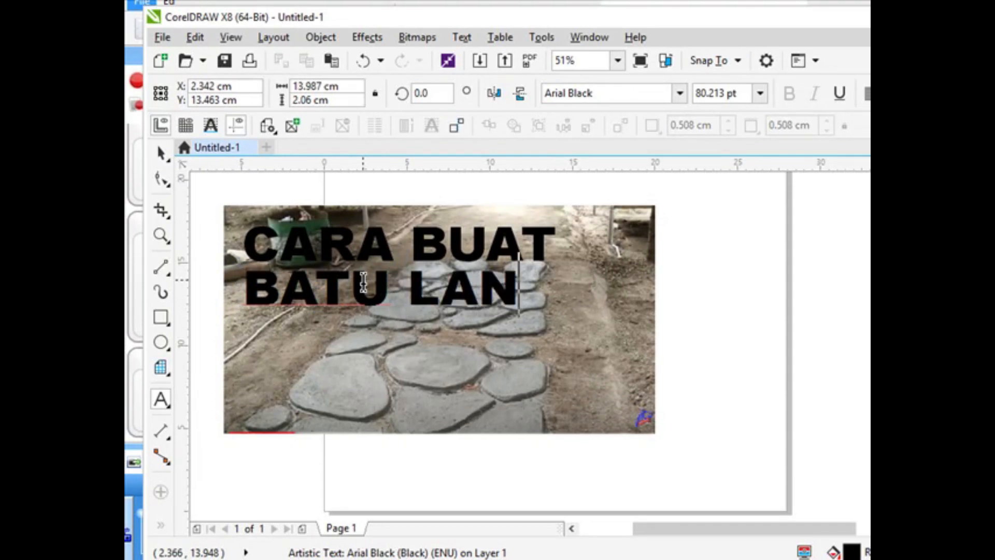
pyautogui.write('TAI')
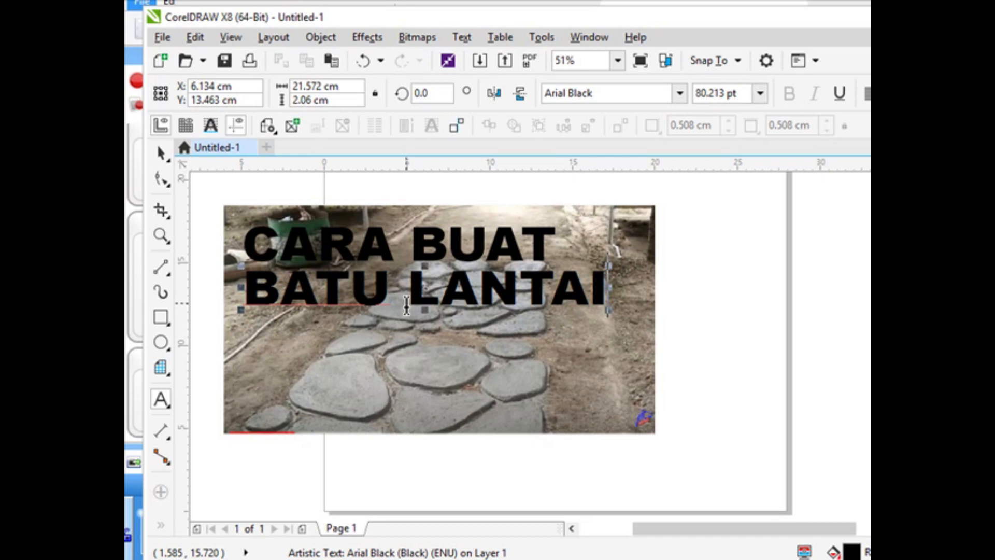
# - Delete the word LANTAI from the second text line and retype it
pyautogui.press('BackSpace')
pyautogui.press('BackSpace')
pyautogui.press('BackSpace')
pyautogui.press('BackSpace')
pyautogui.press('BackSpace')
pyautogui.press('BackSpace')
pyautogui.press('BackSpace')
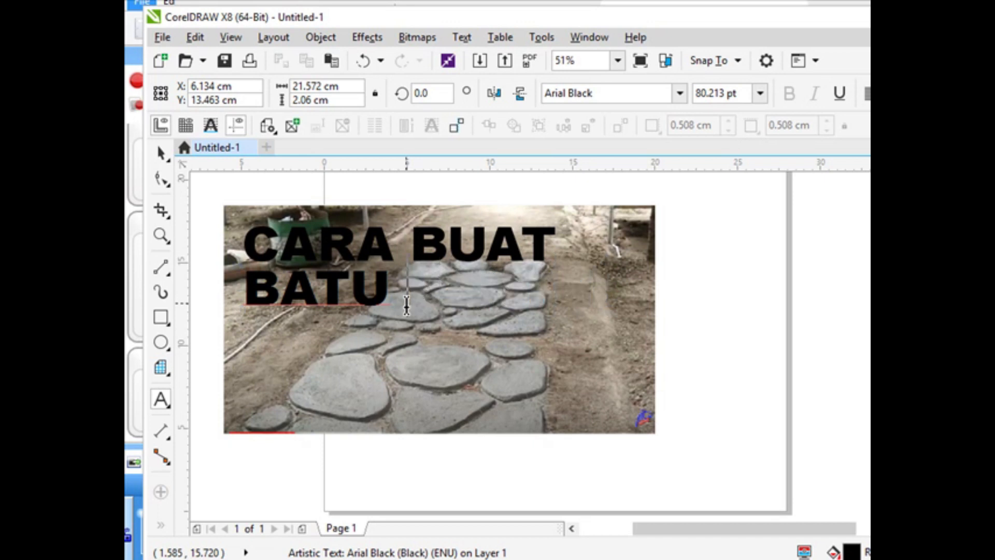
pyautogui.write('LA')
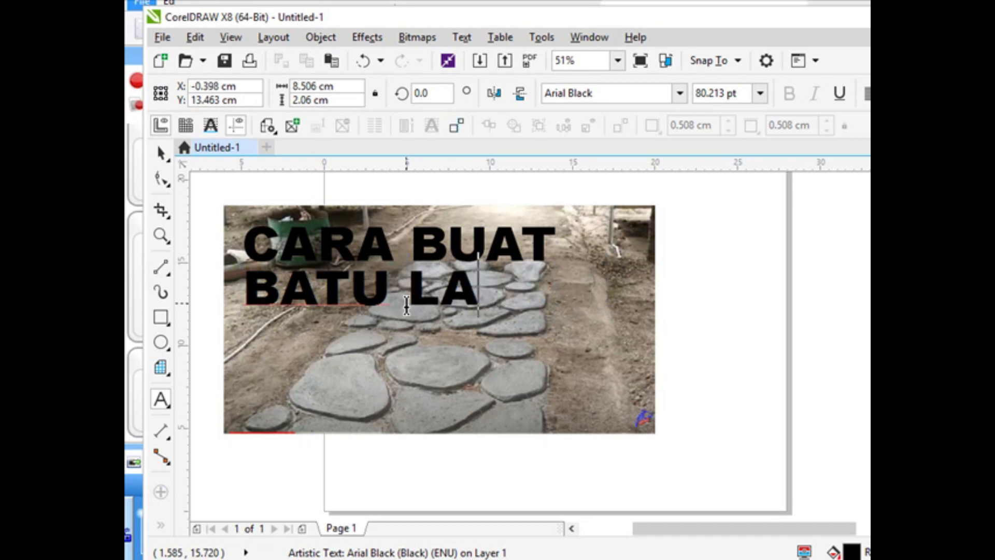
pyautogui.write('NTAI')
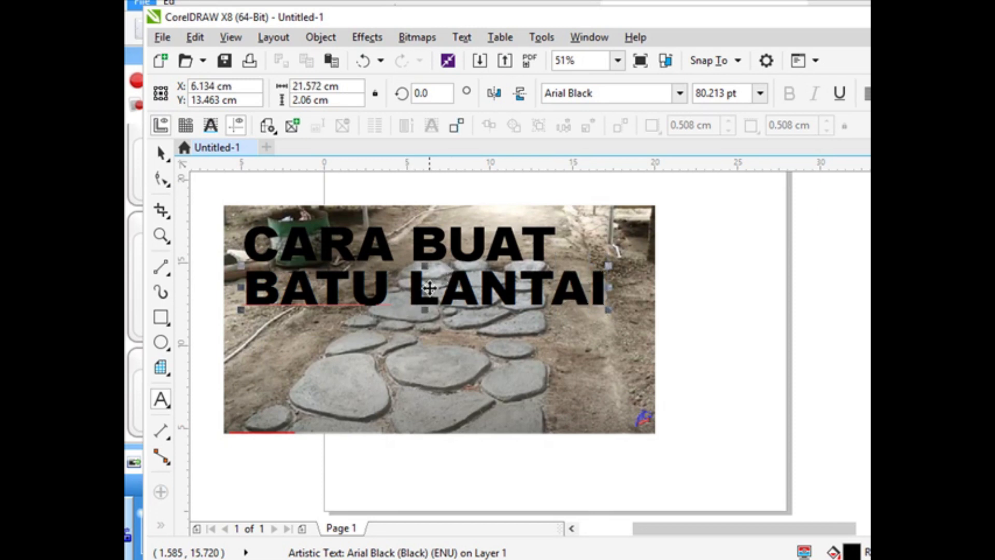
# - Duplicate the BATU LANTAI text directly below itself and change the copy to TAMAN
pyautogui.click(161, 153)
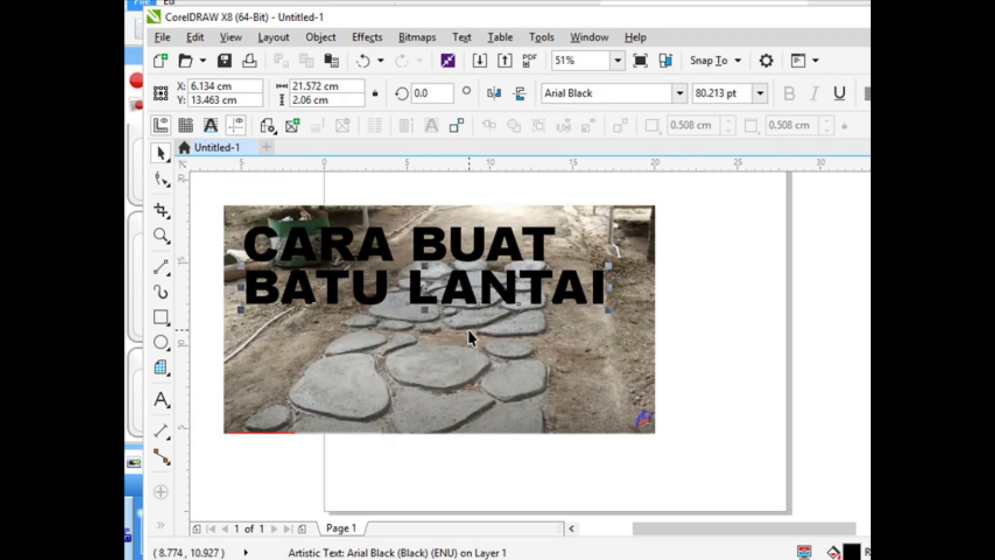
pyautogui.moveTo(426, 288); pyautogui.dragTo(425, 330)
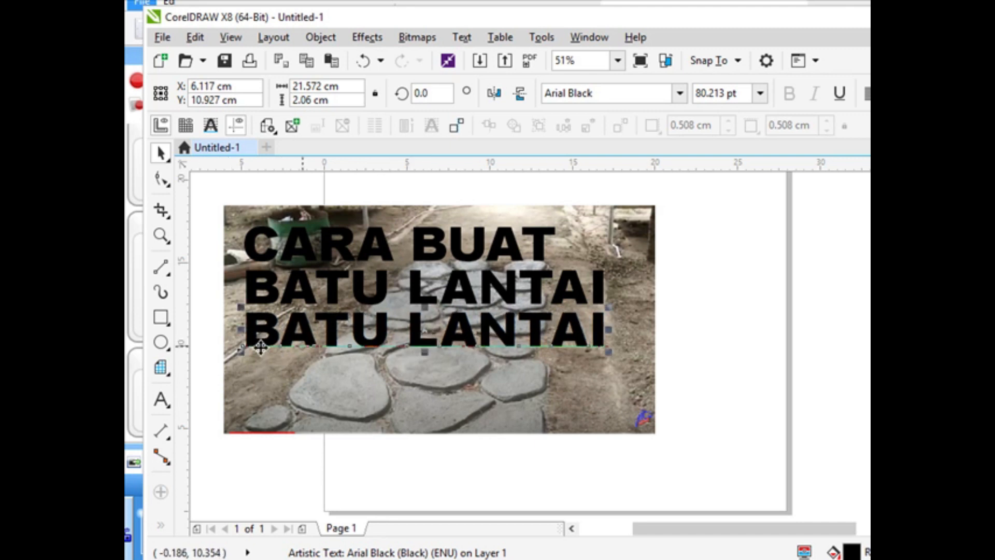
pyautogui.click(161, 401)
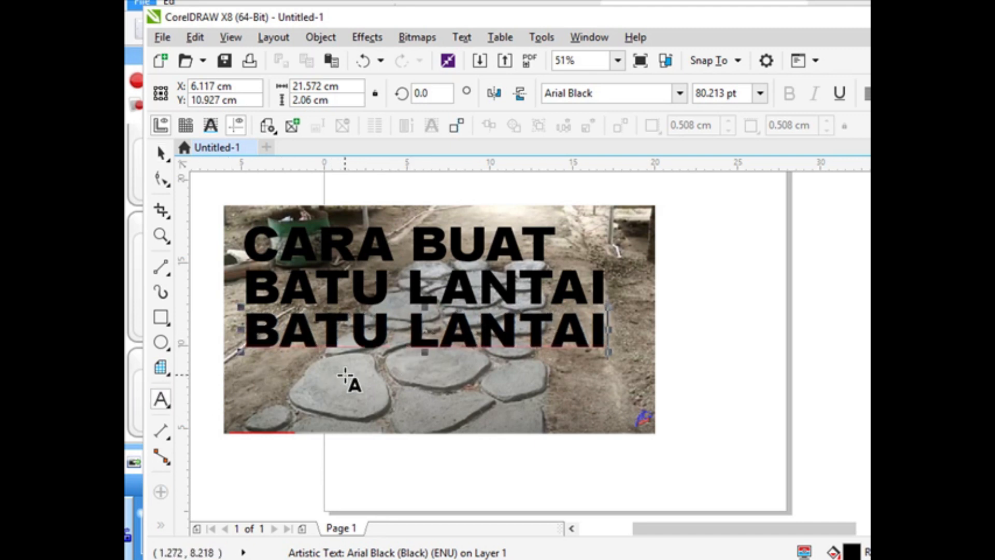
pyautogui.write('TAMAN')
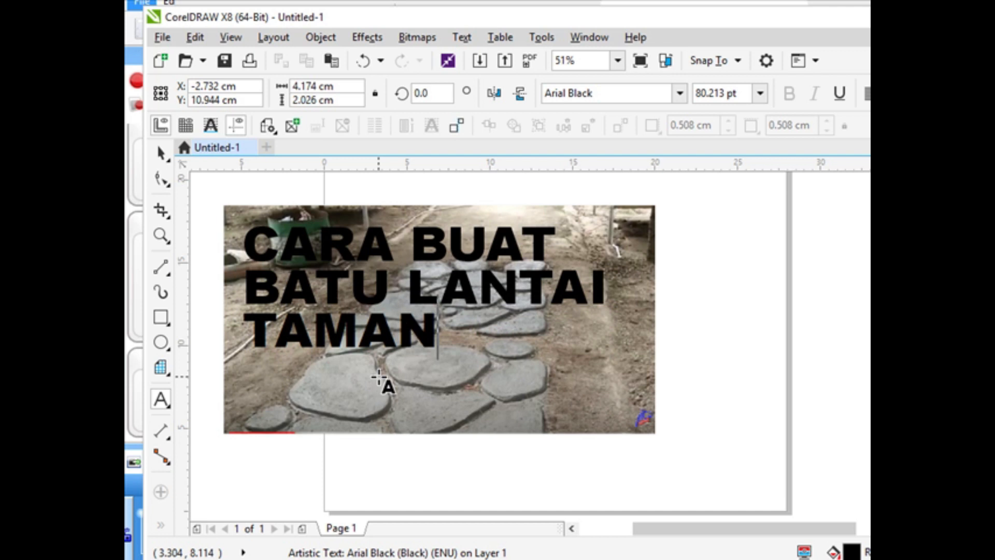
# - Resize the TAMAN text to about 13.8 cm wide and 2.4 cm high
pyautogui.moveTo(438, 329); pyautogui.dragTo(570, 332)
pyautogui.moveTo(404, 351); pyautogui.dragTo(406, 385)
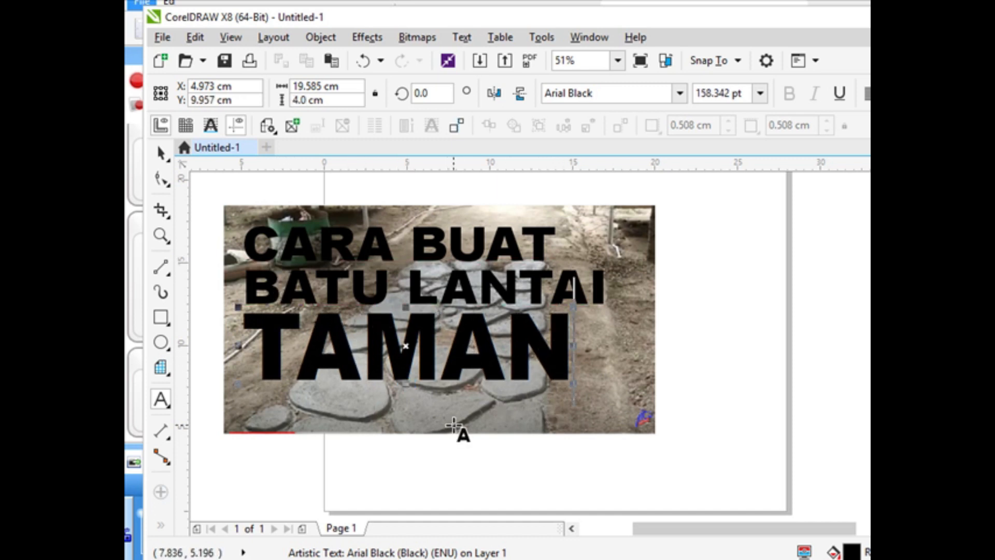
pyautogui.moveTo(572, 343); pyautogui.dragTo(474, 343)
pyautogui.moveTo(359, 385); pyautogui.dragTo(357, 357)
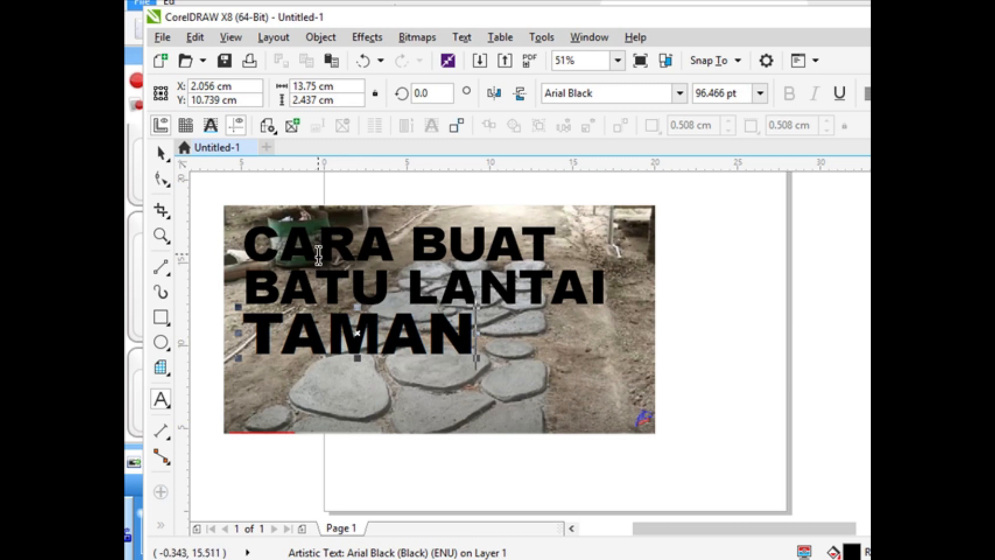
# - Resize the CARA BUAT text to about 17.3 cm wide and 1.4 cm high
pyautogui.click(318, 230)
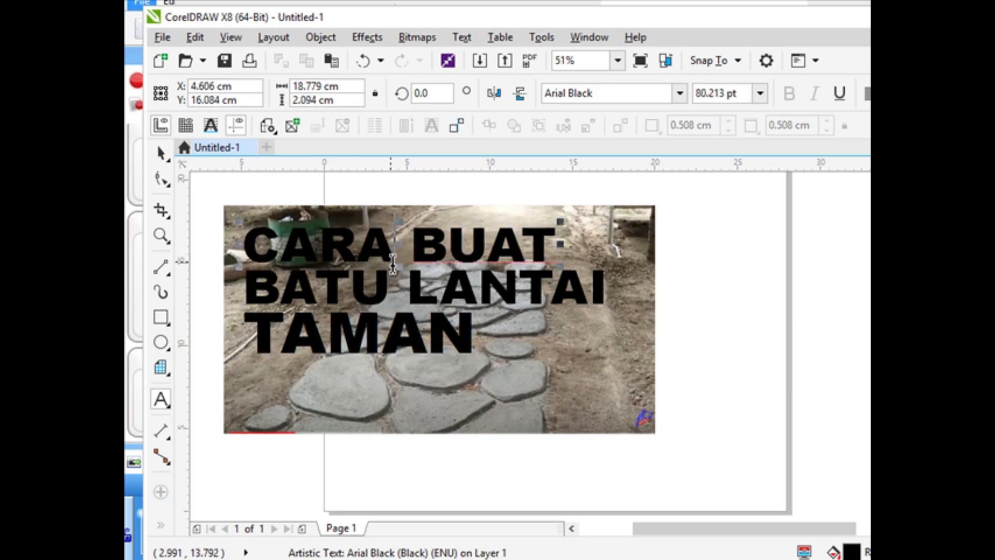
pyautogui.moveTo(401, 266); pyautogui.dragTo(402, 243)
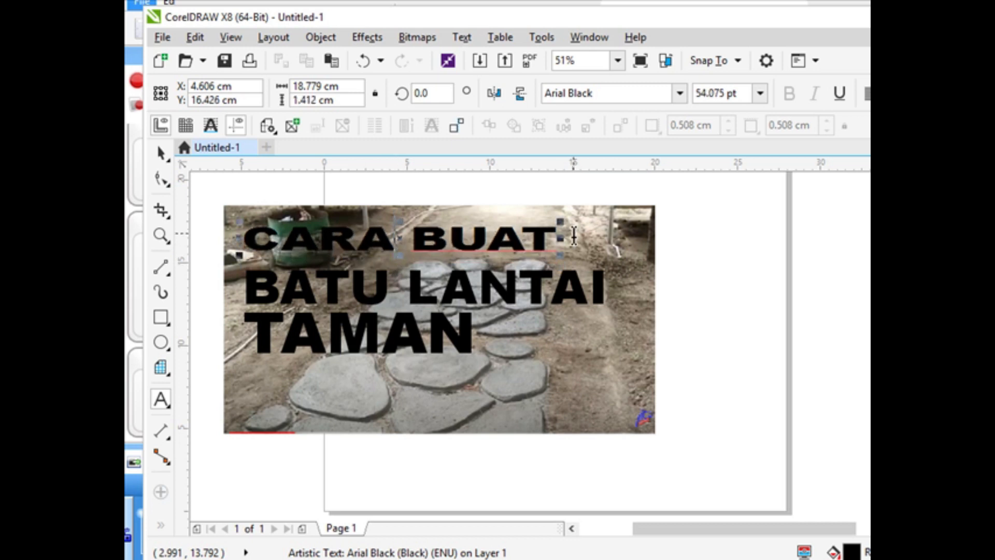
# - Stretch the BATU LANTAI text to about 3 cm high and resize TAMAN beneath it to about 17 cm wide and 1.6 cm high
pyautogui.click(447, 288)
pyautogui.moveTo(425, 263)
pyautogui.mouseDown()
pyautogui.moveTo(425, 247)
pyautogui.moveTo(425, 255)
pyautogui.mouseUp()
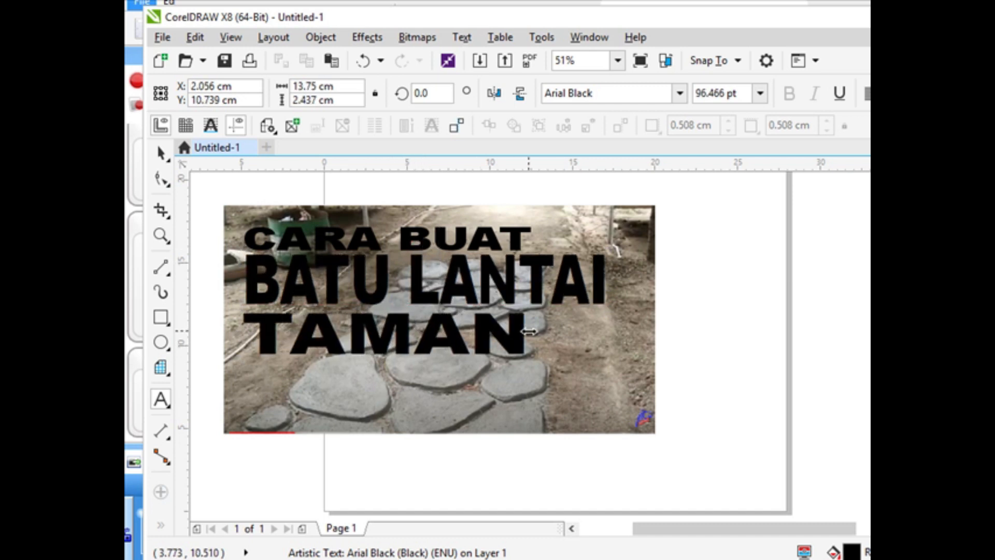
pyautogui.moveTo(389, 357); pyautogui.dragTo(410, 321)
# - Change the font of the whole BATU LANTAI text to Showcard Gothic
pyautogui.click(355, 284)
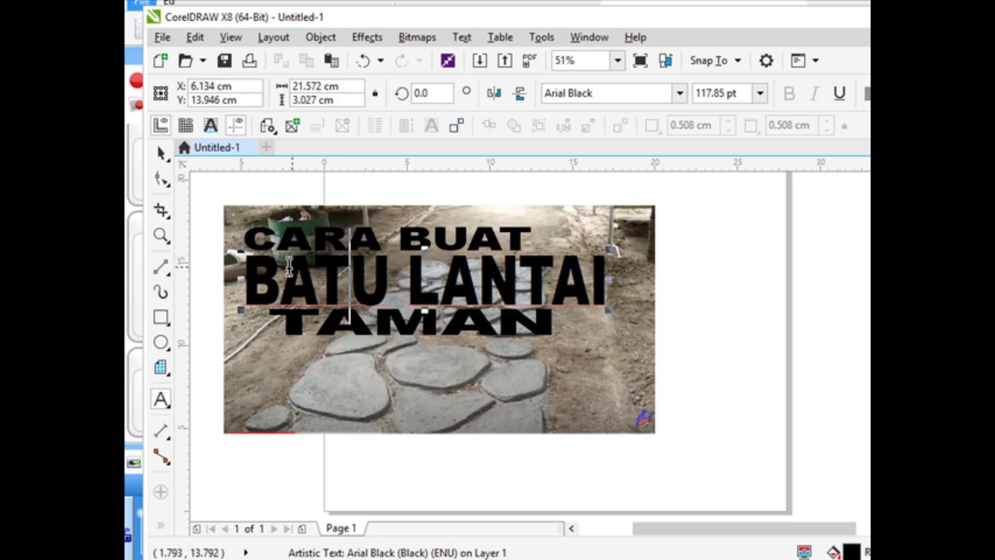
pyautogui.press('Left')
pyautogui.hotkey('shift', 'Right')
pyautogui.hotkey('shift', 'Right')
pyautogui.hotkey('shift', 'Right')
pyautogui.hotkey('shift', 'Right')
pyautogui.hotkey('shift', 'Right')
pyautogui.hotkey('shift', 'Right')
pyautogui.hotkey('shift', 'Right')
pyautogui.hotkey('shift', 'Right')
pyautogui.hotkey('shift', 'Right')
pyautogui.hotkey('shift', 'Right')
pyautogui.hotkey('shift', 'Right')
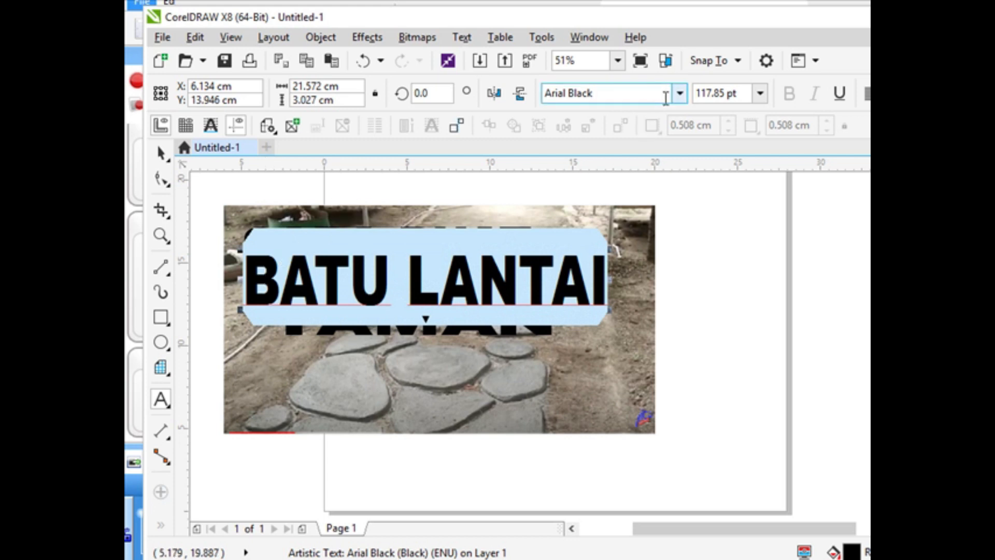
pyautogui.click(680, 94)
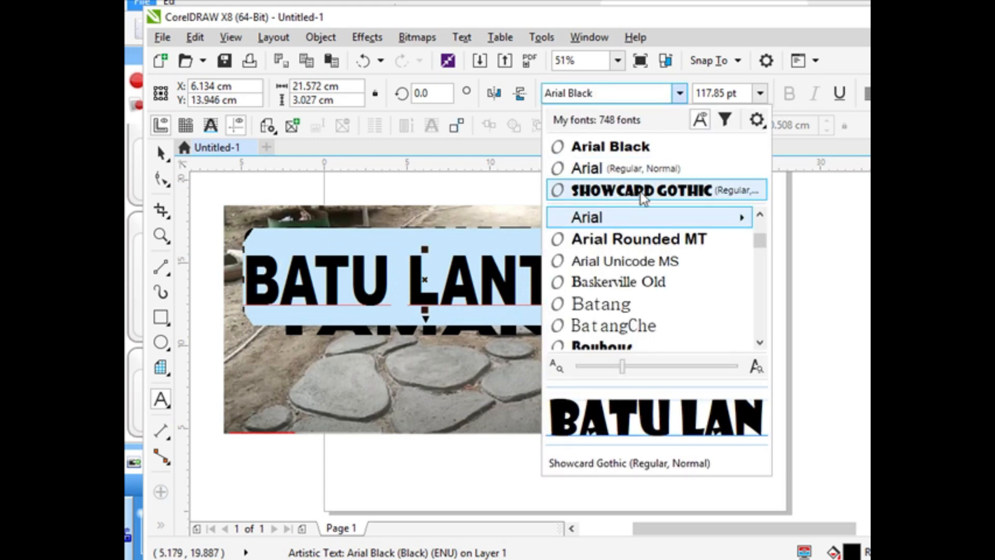
pyautogui.click(642, 190)
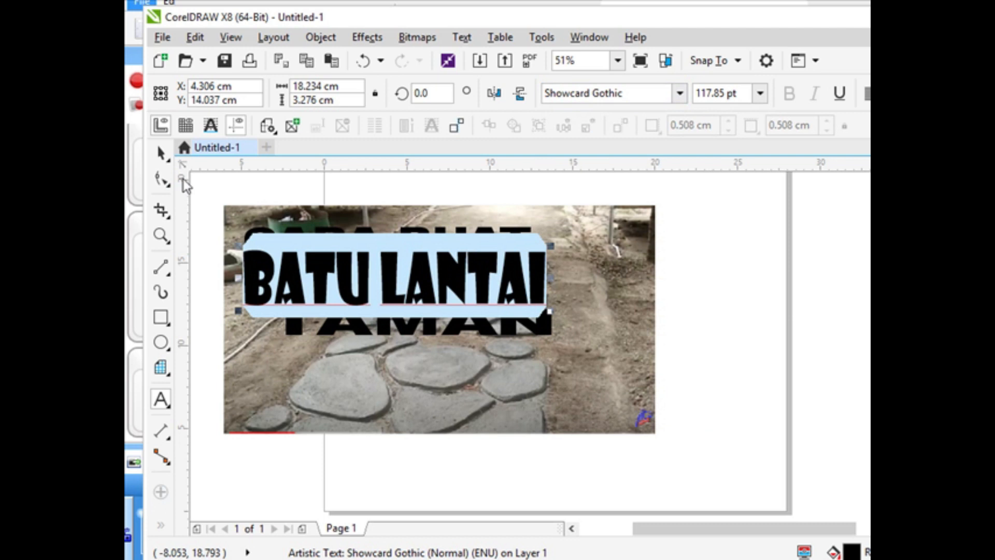
# - Change the TAMAN text's font to Showcard Gothic and widen it to about 18.8 cm so it spans beneath BATU LANTAI
pyautogui.click(161, 152)
pyautogui.click(343, 329)
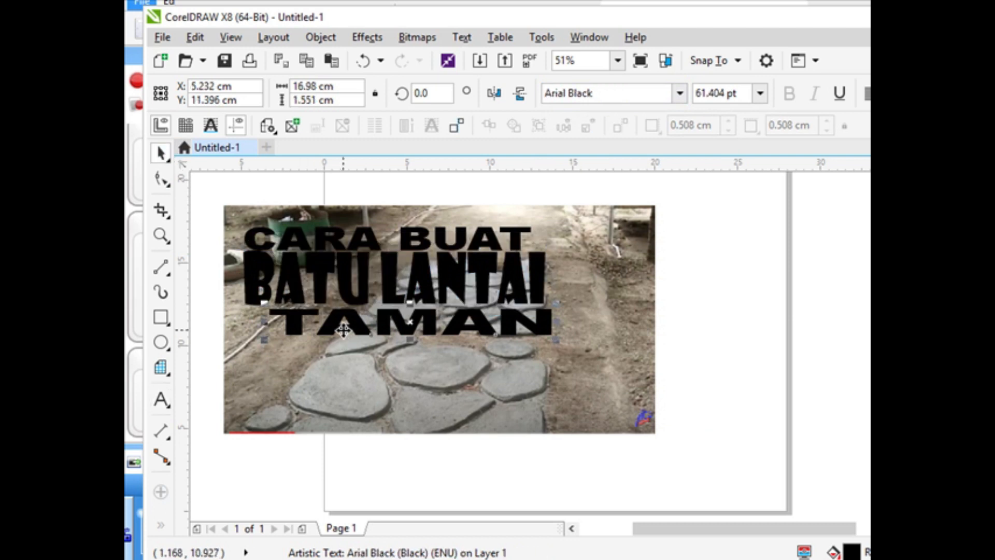
pyautogui.click(163, 400)
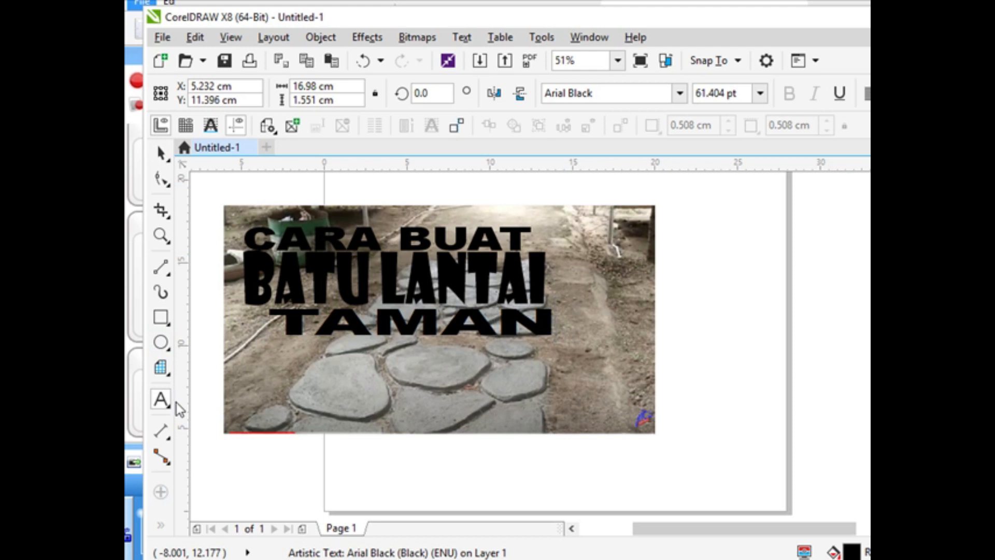
pyautogui.hotkey('shift', 'Left')
pyautogui.hotkey('shift', 'Left')
pyautogui.hotkey('shift', 'Left')
pyautogui.hotkey('shift', 'Left')
pyautogui.hotkey('shift', 'Left')
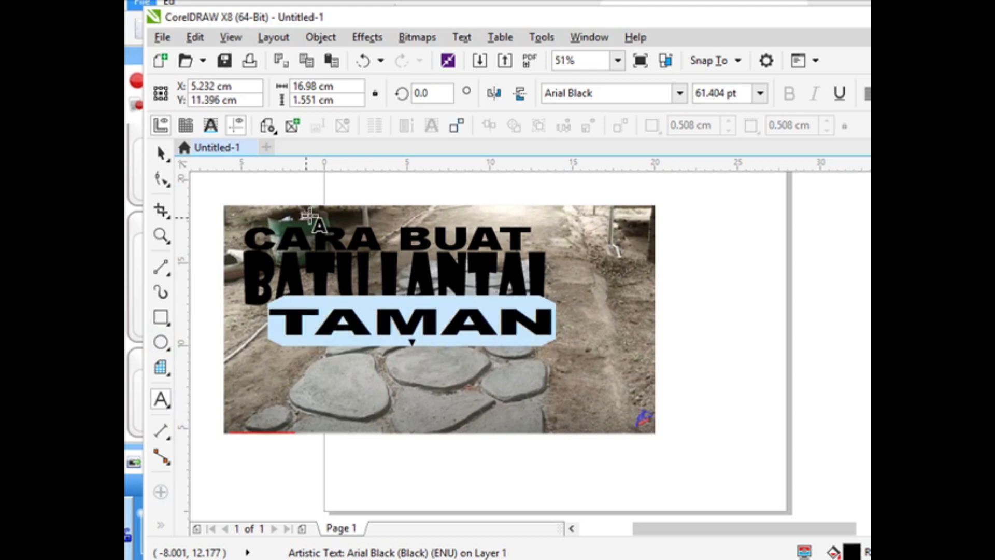
pyautogui.click(679, 93)
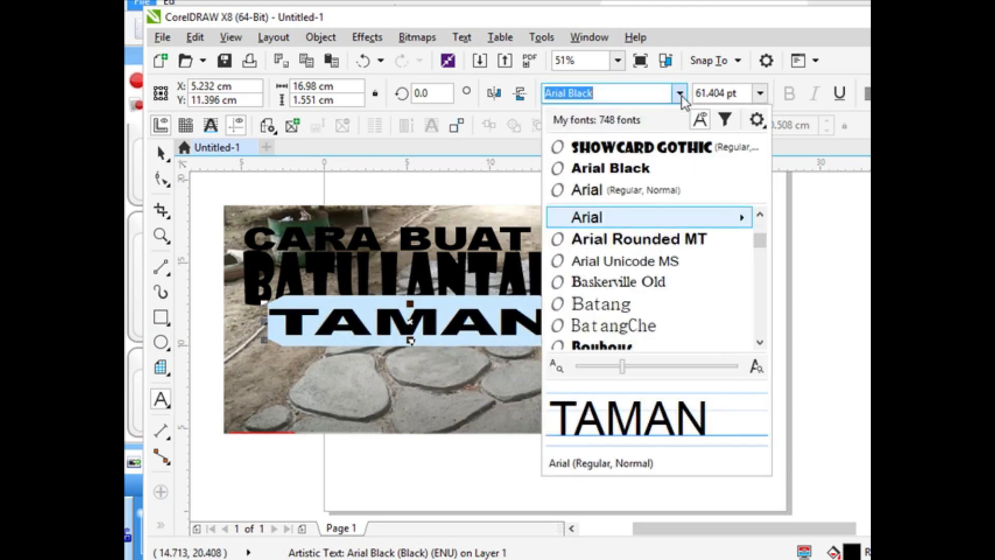
pyautogui.click(658, 147)
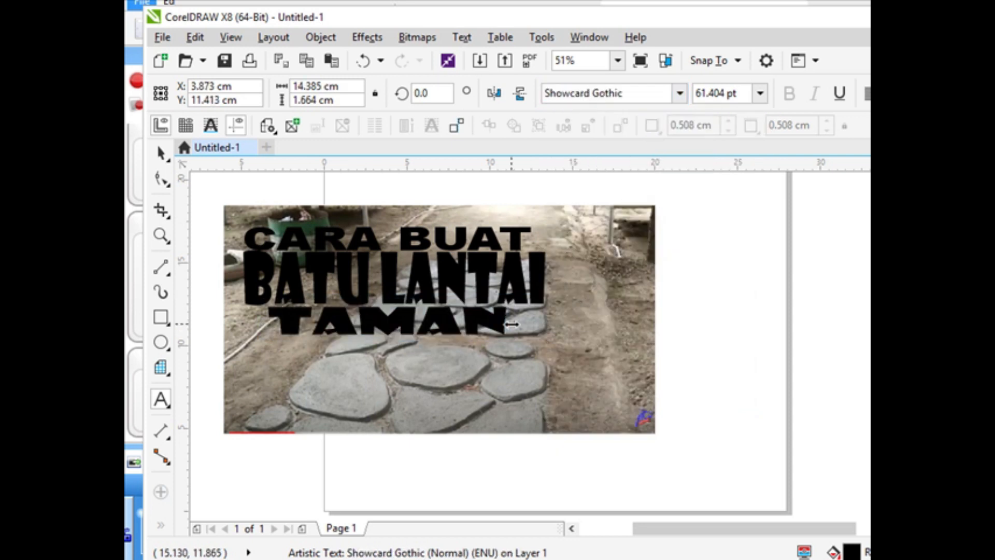
pyautogui.moveTo(262, 321); pyautogui.dragTo(225, 319)
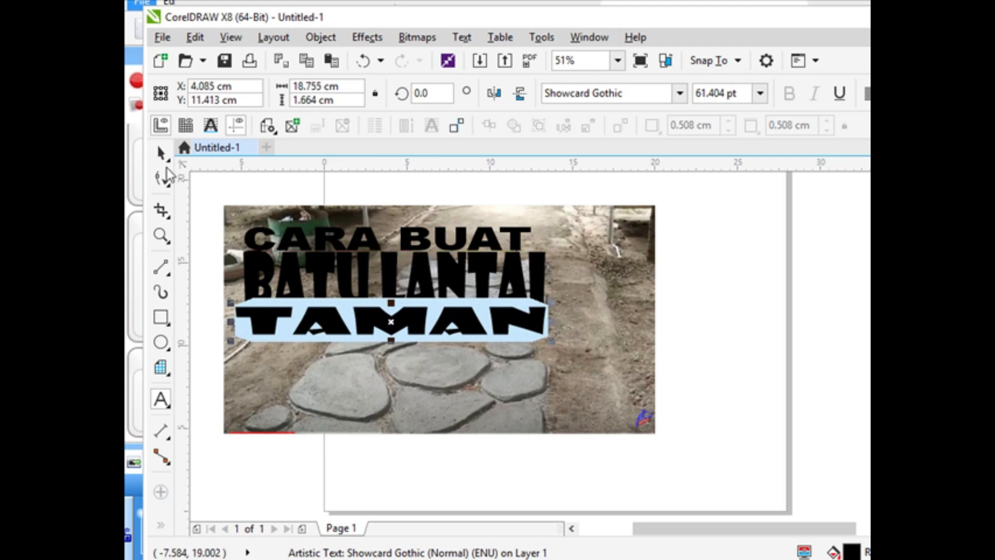
# - Nudge the CARA BUAT text up slightly to about Y 16.6 cm to open a gap above BATU LANTAI
pyautogui.click(161, 153)
pyautogui.click(338, 242)
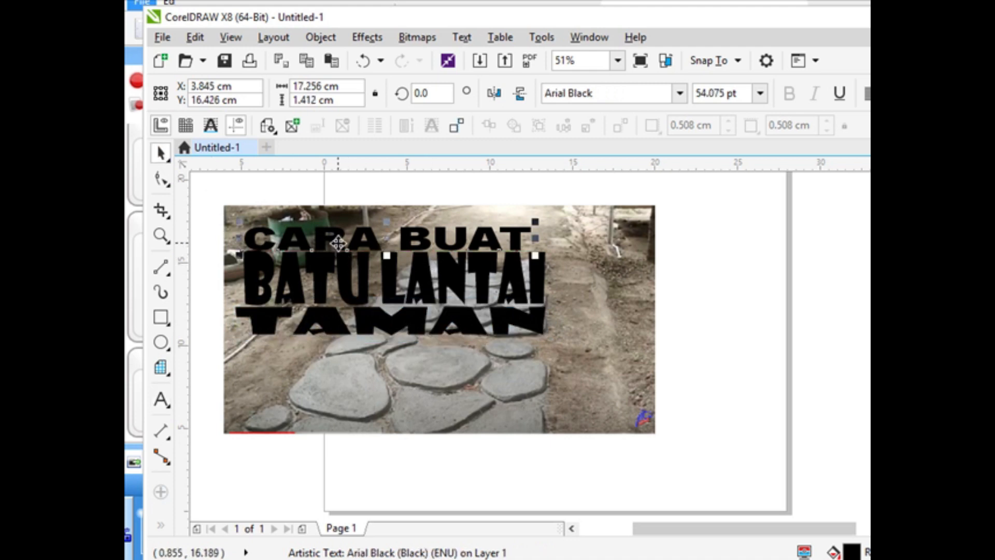
pyautogui.press('Up')
pyautogui.press('Up')
pyautogui.press('Up')
pyautogui.press('Up')
pyautogui.press('Up')
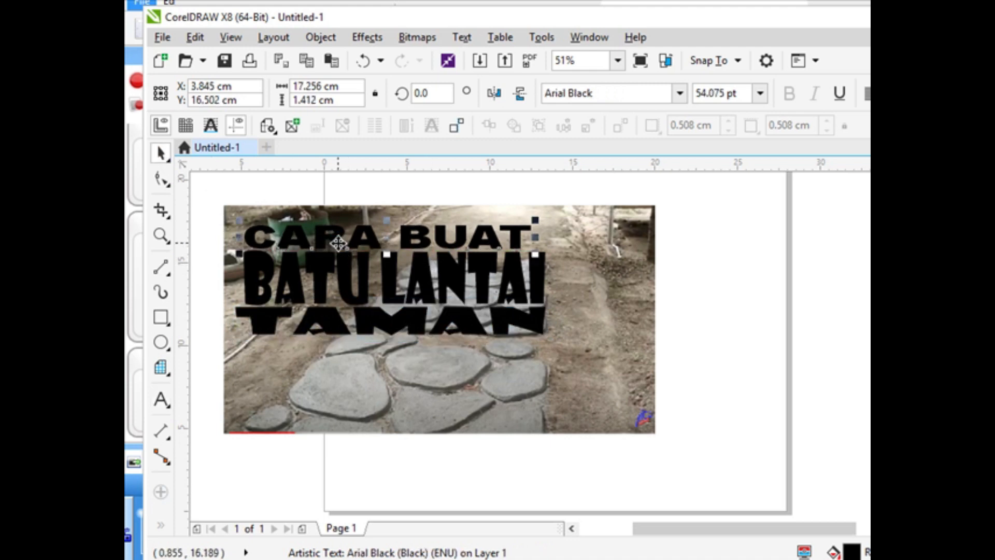
pyautogui.press('Up')
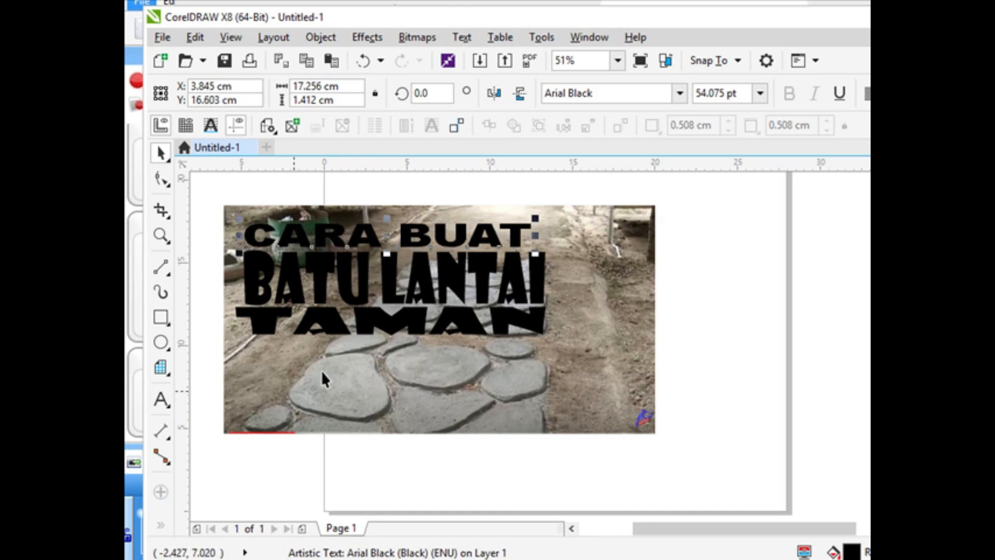
pyautogui.press('Escape')
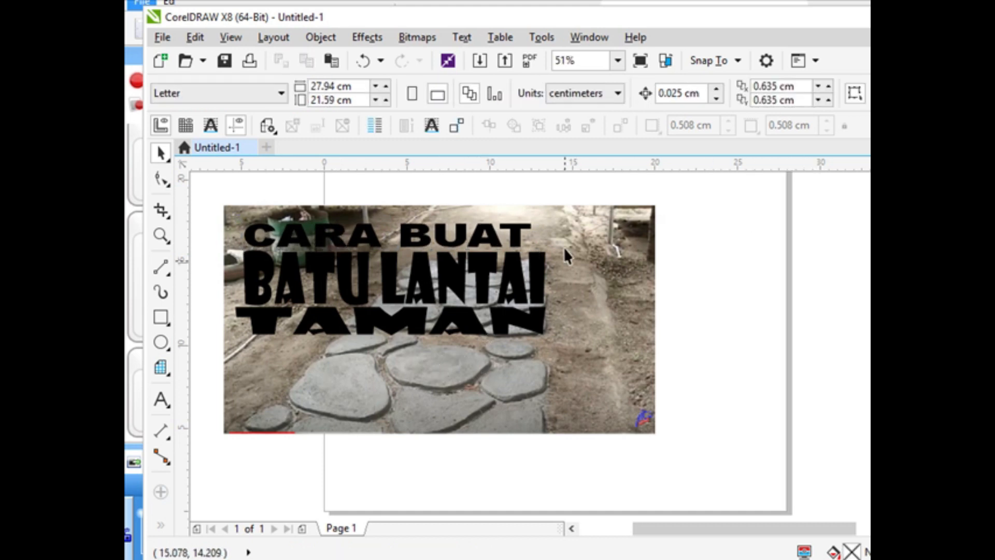
# - Give the three title lines a white outline and duplicate them slightly up and to the left over the originals
pyautogui.moveTo(195, 358); pyautogui.dragTo(265, 359)
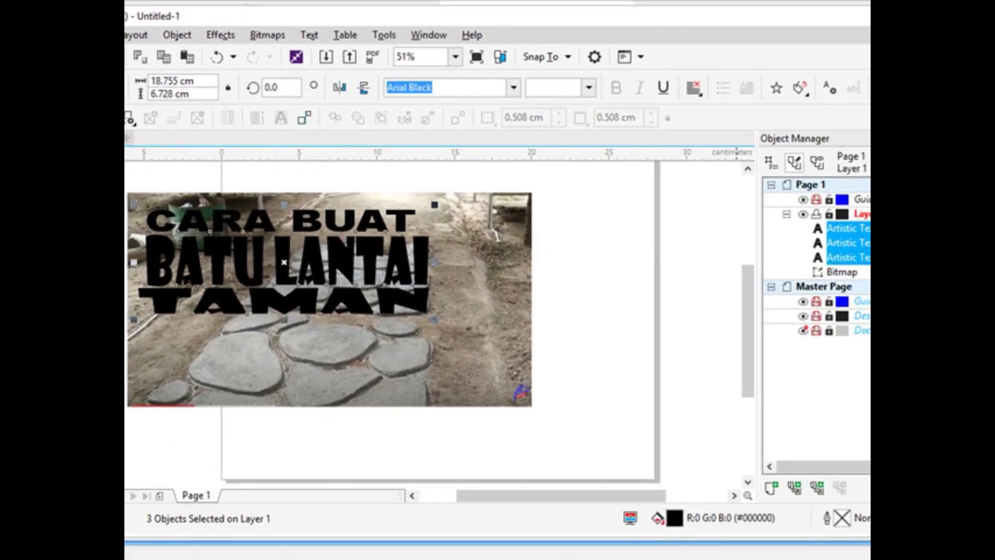
pyautogui.rightClick(986, 288)
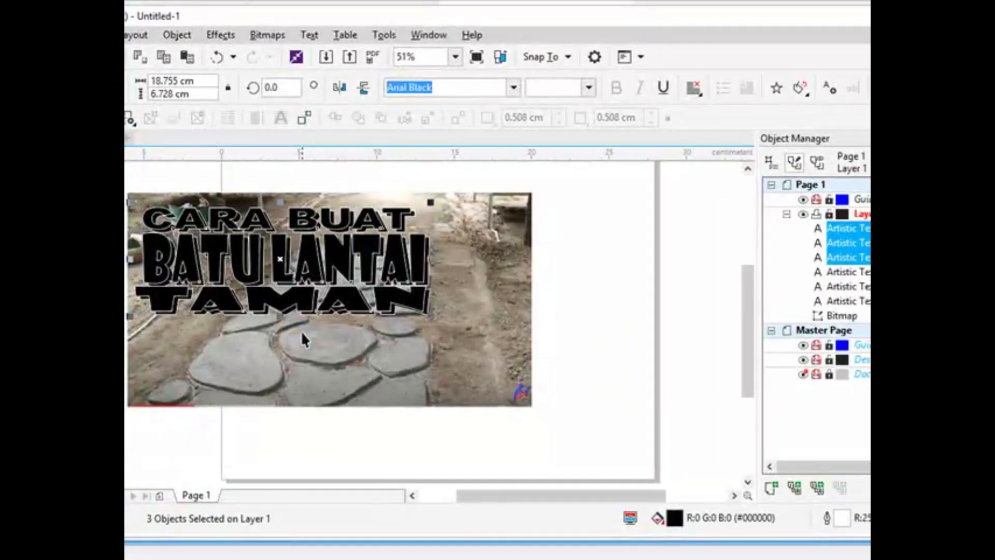
pyautogui.click(667, 288)
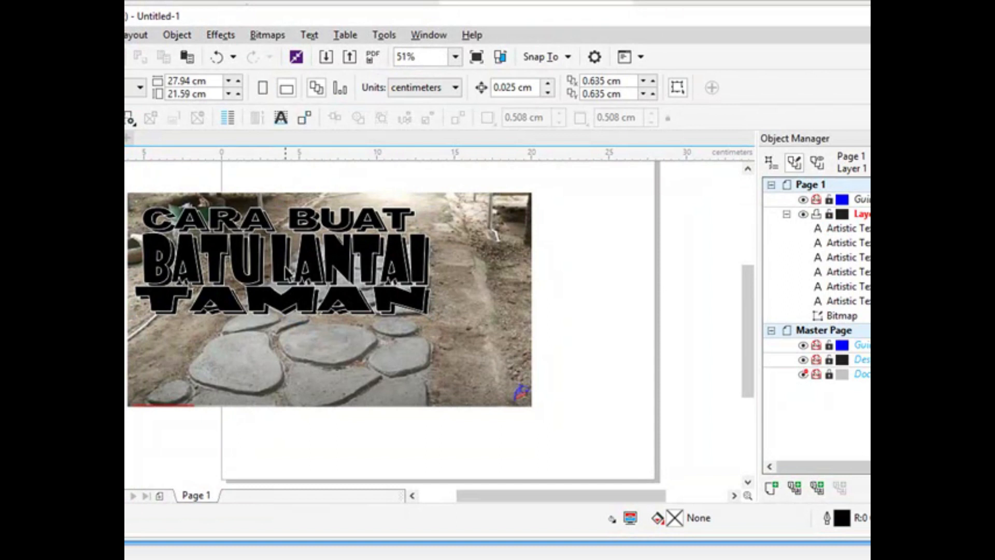
# - Fill the front BATU LANTAI and TAMAN texts with yellow (#FFFF00) and give them a black outline
pyautogui.click(284, 267)
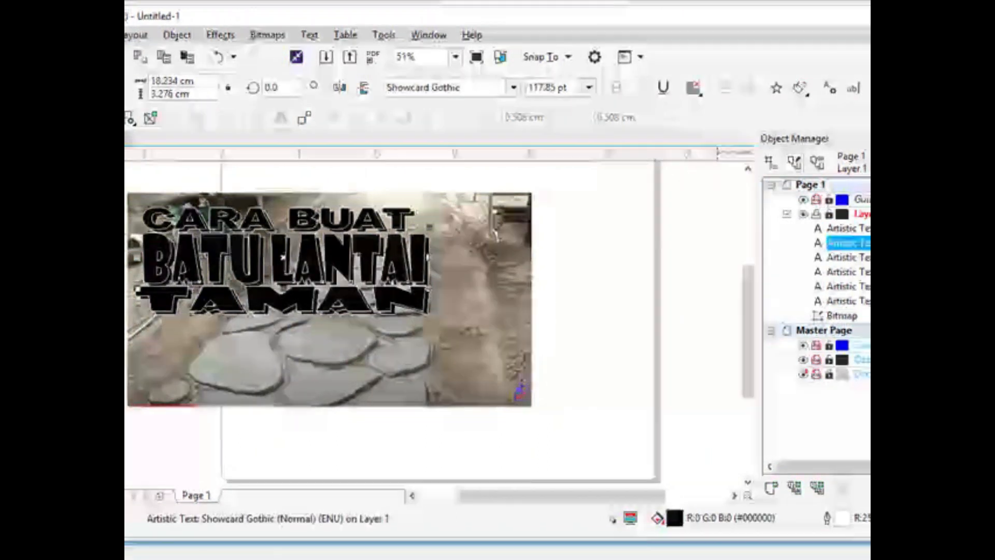
pyautogui.click(870, 362)
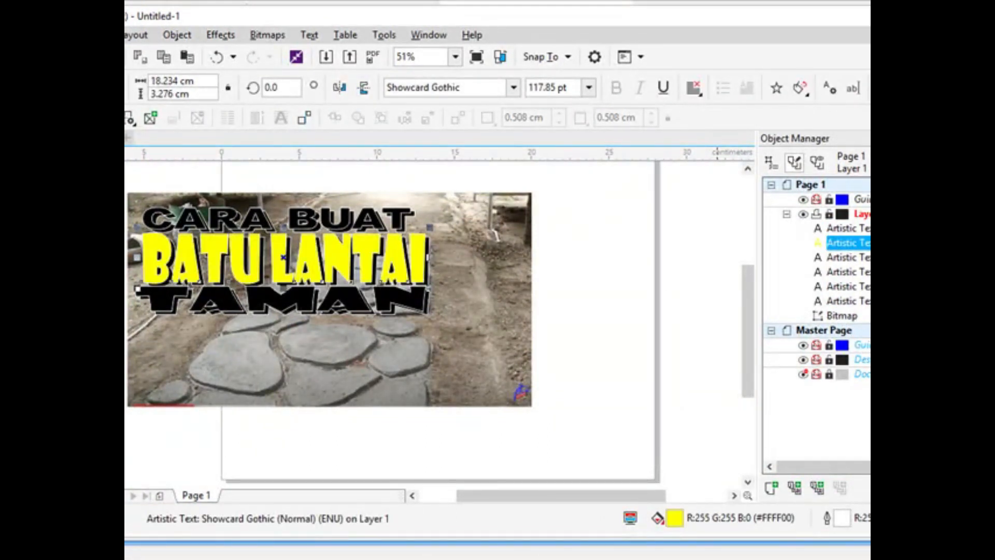
pyautogui.rightClick(870, 171)
pyautogui.click(312, 310)
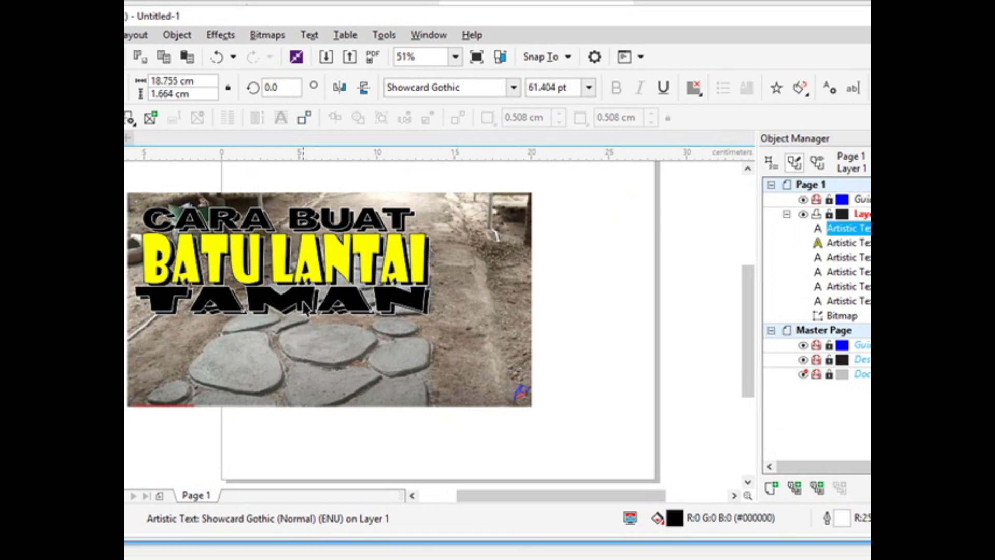
pyautogui.click(870, 363)
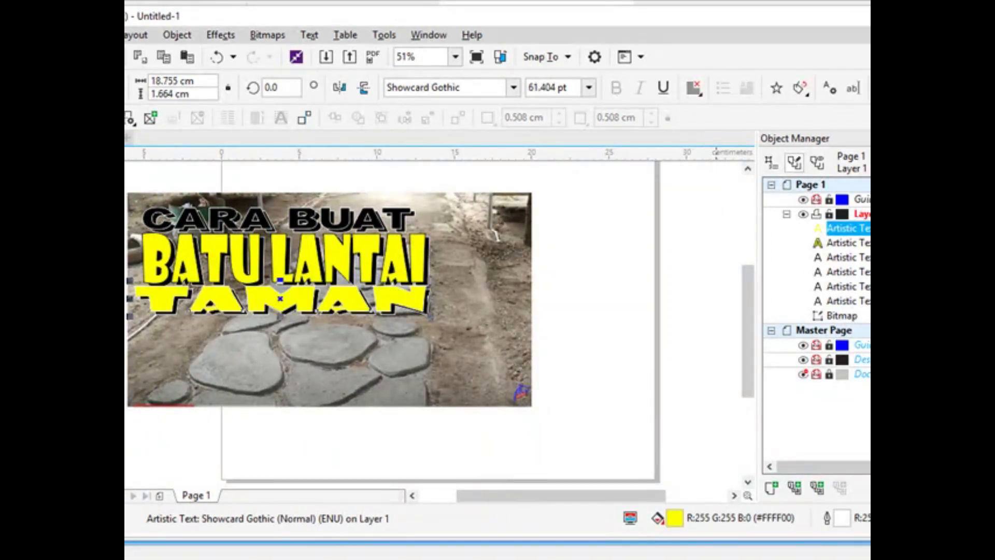
# - Fill the front CARA BUAT text with red (#FF0000) and give it a black outline
pyautogui.click(247, 236)
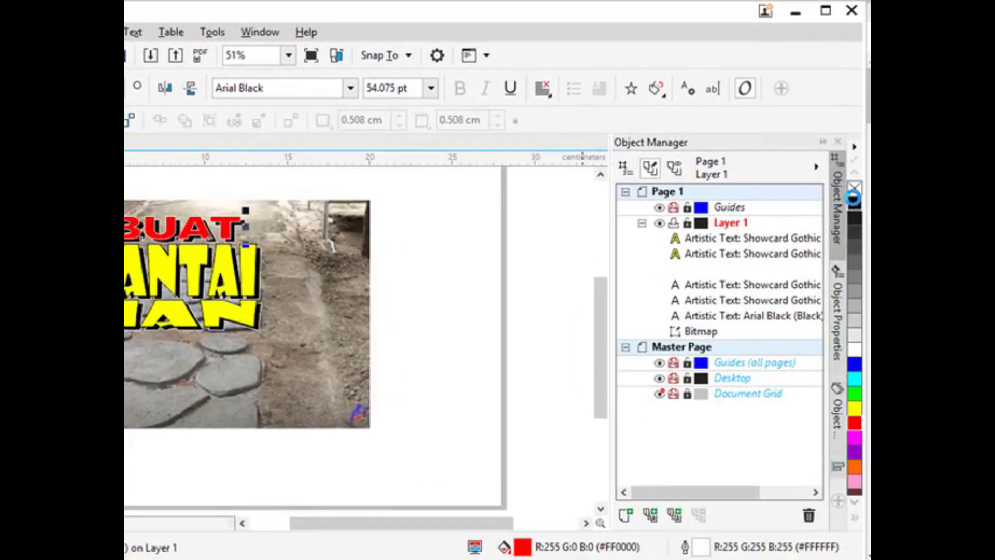
pyautogui.rightClick(984, 197)
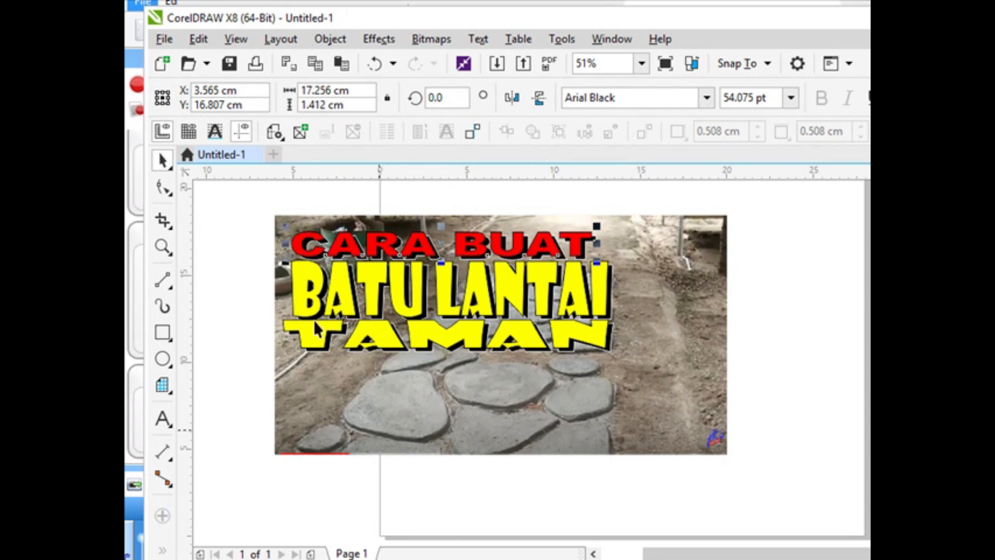
# - Start exporting the thumbnail with JPG - JPEG Bitmaps as the file type
pyautogui.click(165, 40)
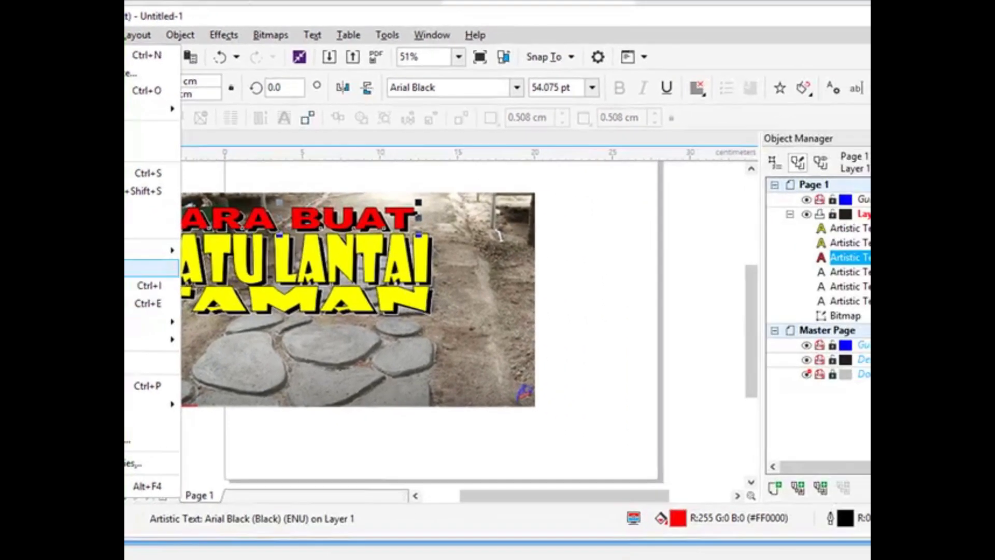
pyautogui.click(232, 341)
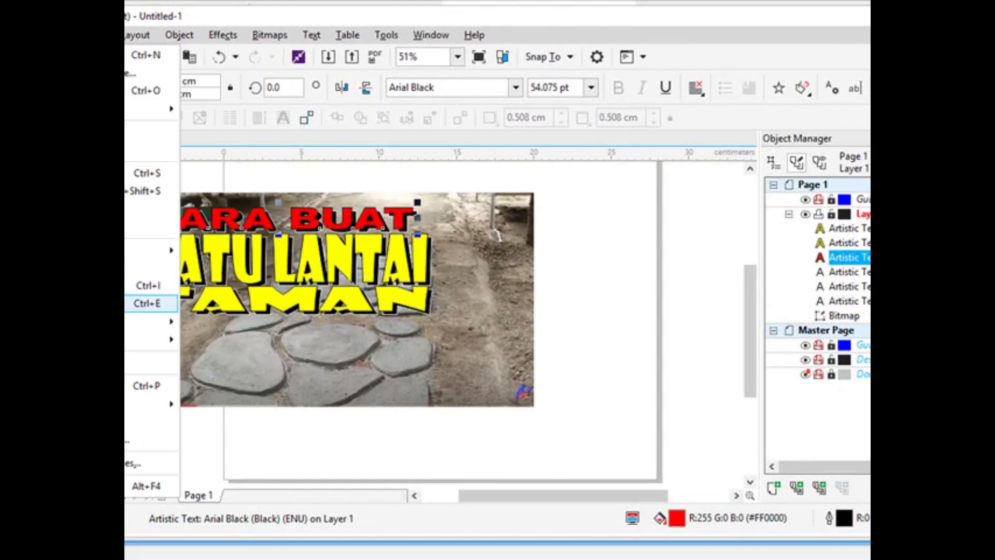
pyautogui.click(139, 304)
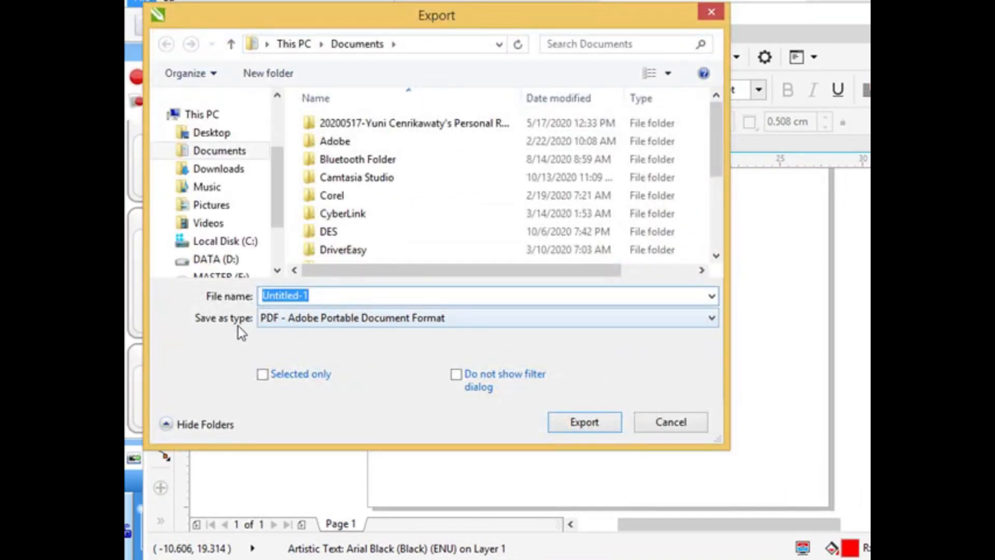
pyautogui.click(317, 322)
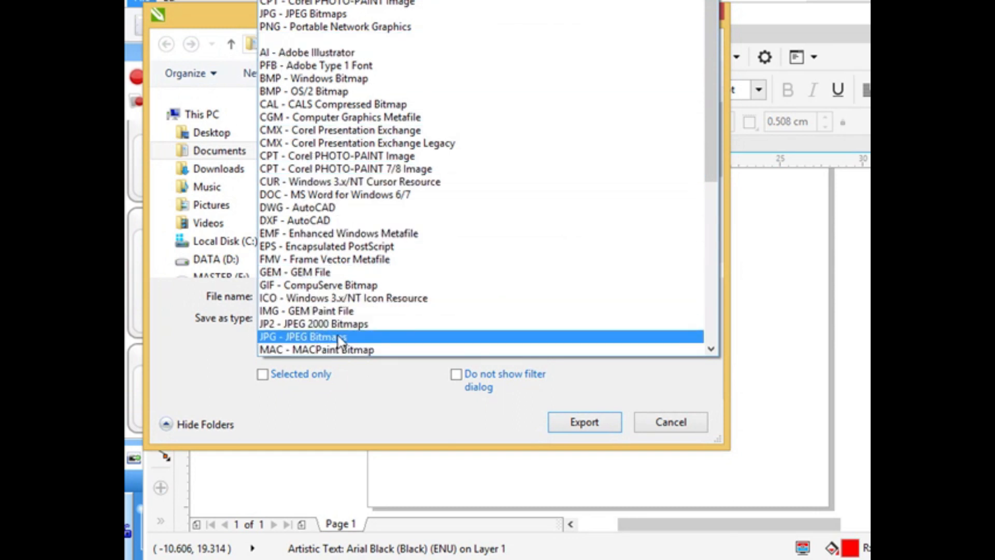
pyautogui.click(340, 338)
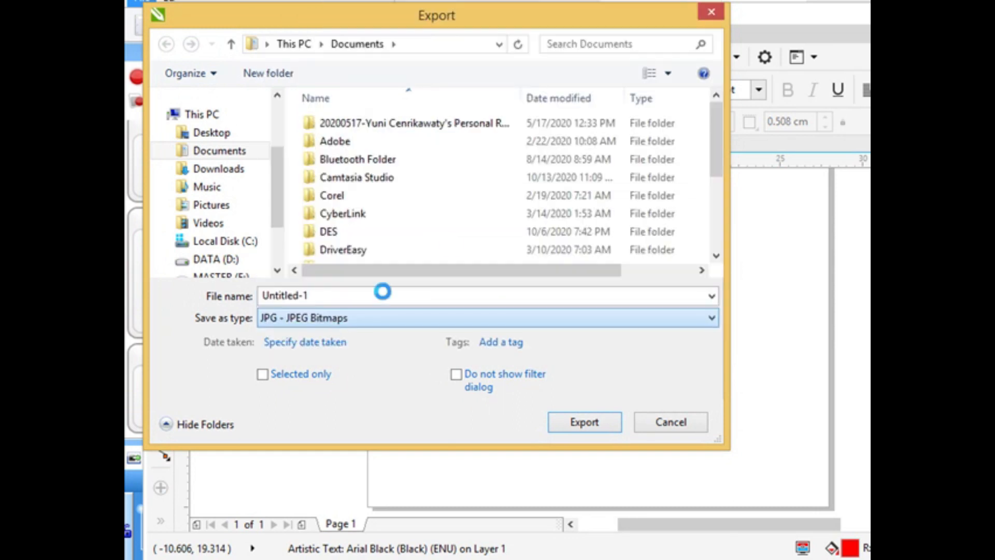
# - Name the export file Thumbnail taman, choose the Pictures folder and continue to the JPEG export settings
pyautogui.click(444, 294)
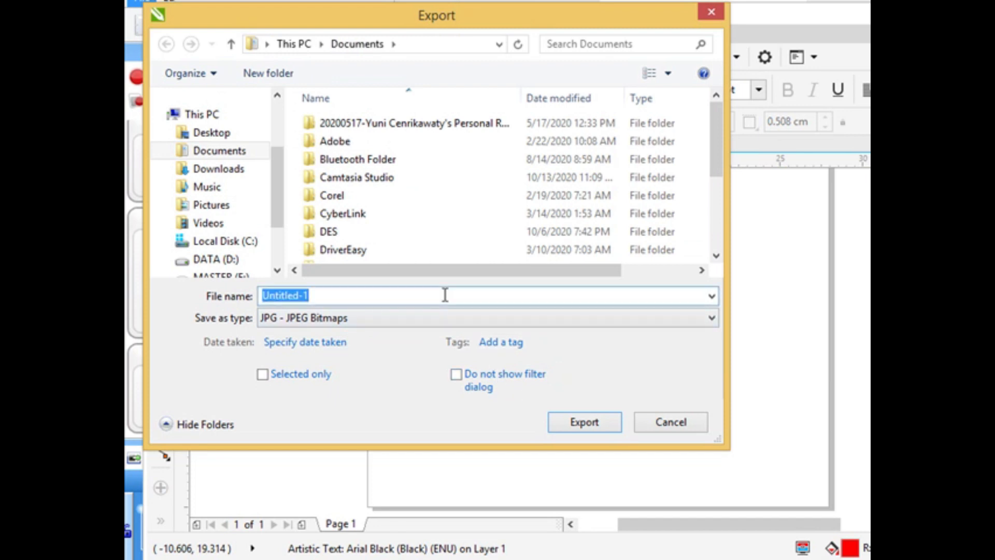
pyautogui.write('TH')
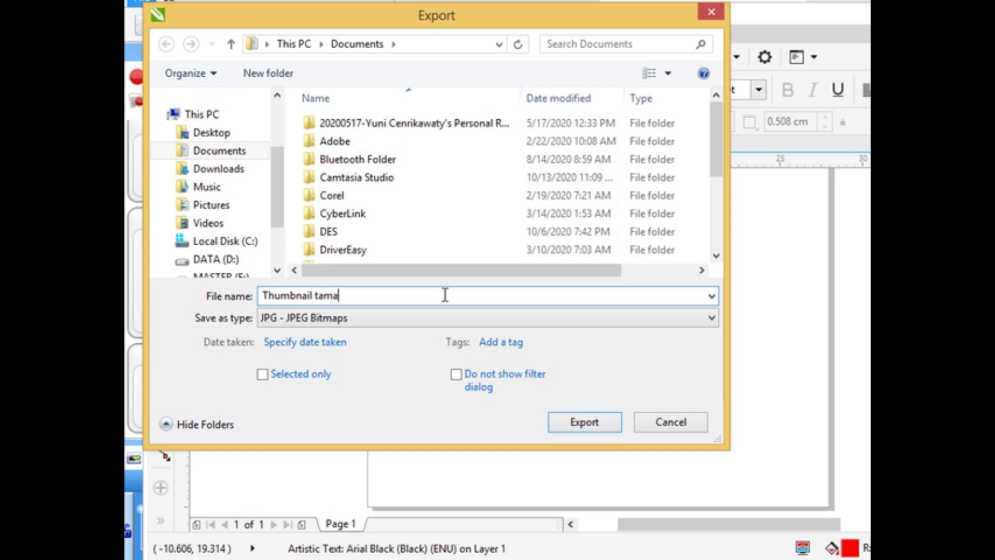
pyautogui.click(238, 205)
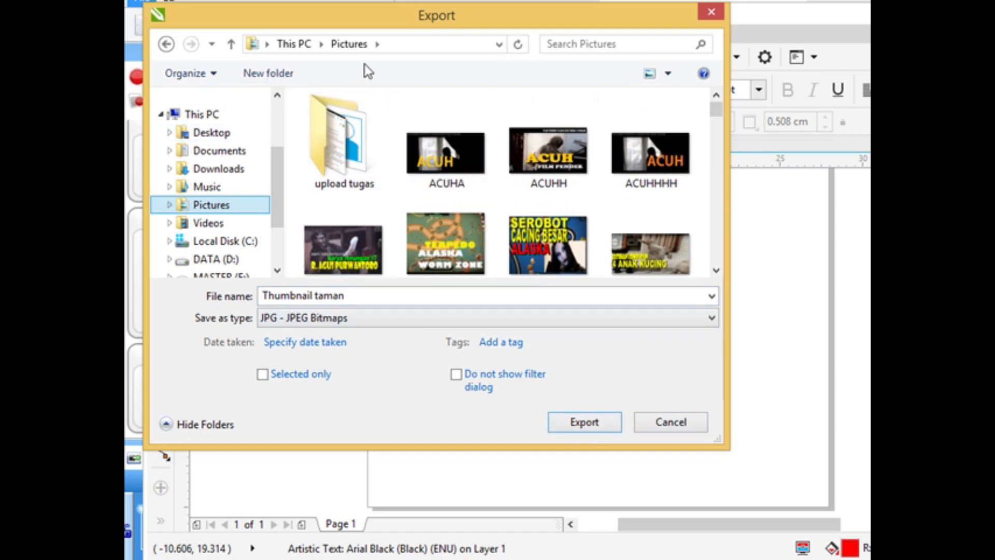
pyautogui.click(590, 423)
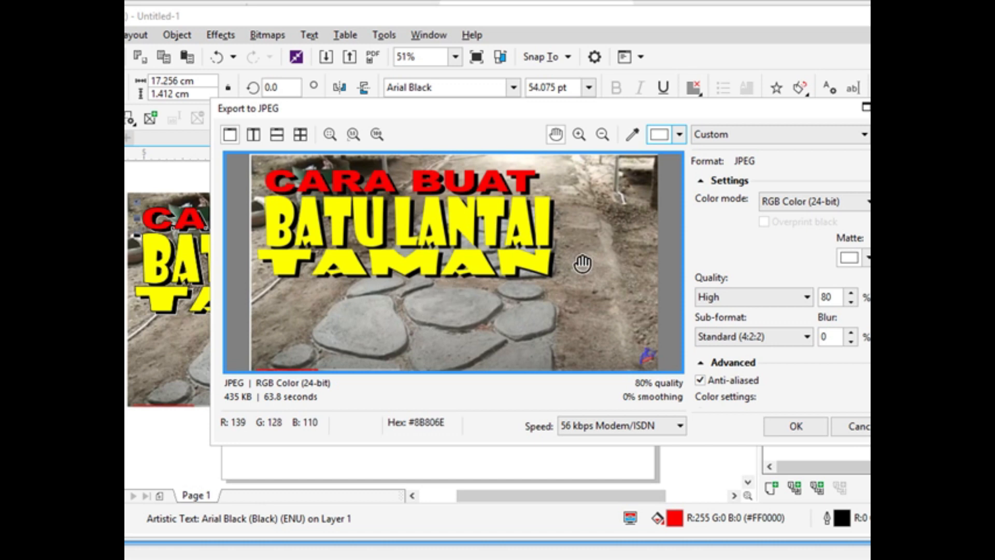
# - Leave the JPEG export and rearrange the title, with BATU LANTAI TAMAN near the photo's right edge and CARA BUAT in its upper-left corner
pyautogui.click(853, 426)
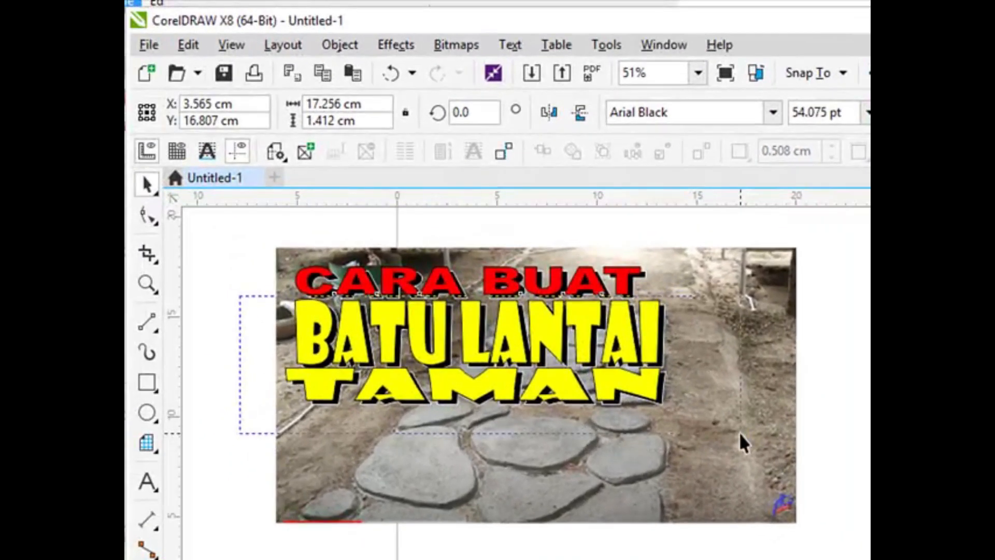
pyautogui.click(317, 276)
pyautogui.moveTo(520, 355); pyautogui.dragTo(606, 342)
pyautogui.moveTo(265, 234); pyautogui.dragTo(652, 297)
pyautogui.moveTo(480, 280); pyautogui.dragTo(449, 277)
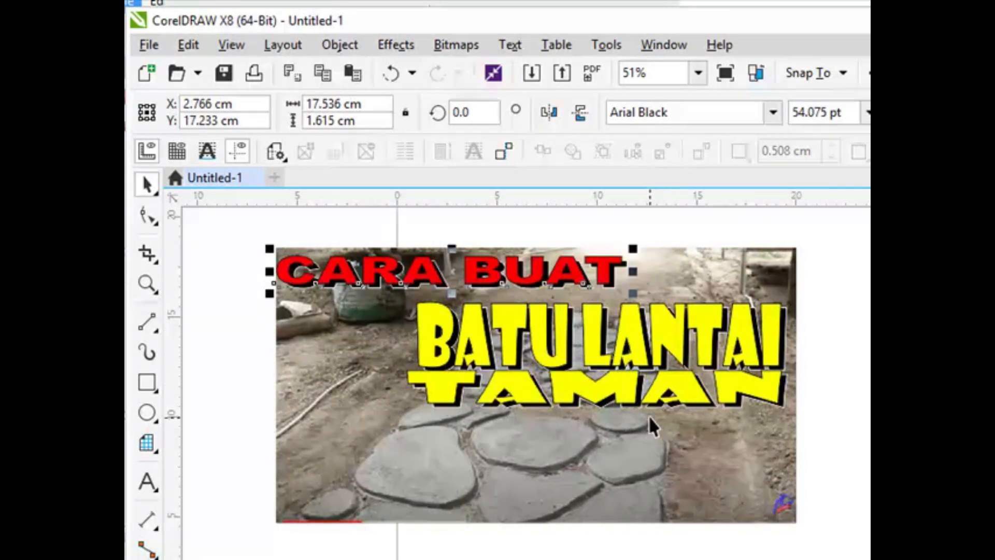
# - Move the yellow BATU LANTAI and TAMAN texts with their shadows together to the left side of the photo
pyautogui.click(592, 341)
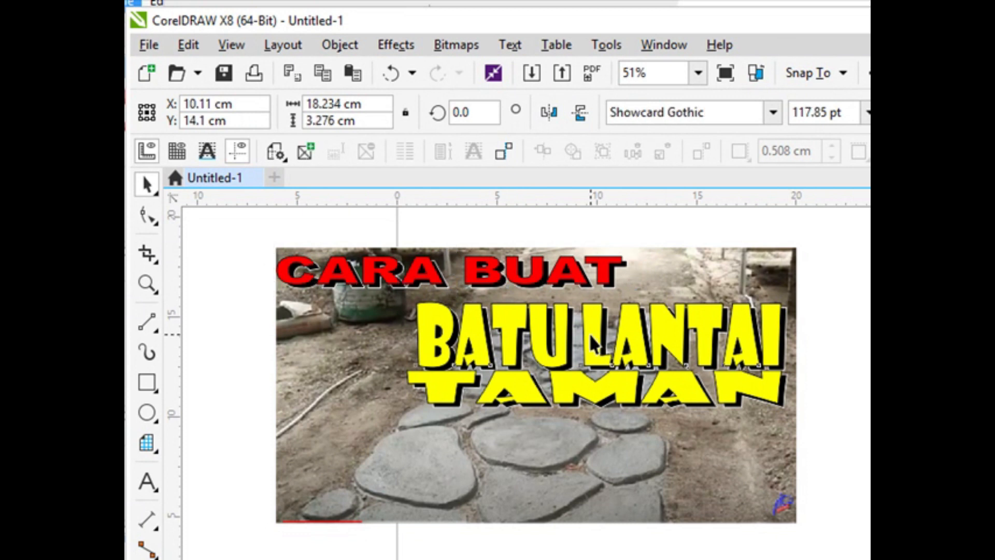
pyautogui.moveTo(832, 269); pyautogui.dragTo(556, 455)
pyautogui.moveTo(368, 425); pyautogui.dragTo(369, 425)
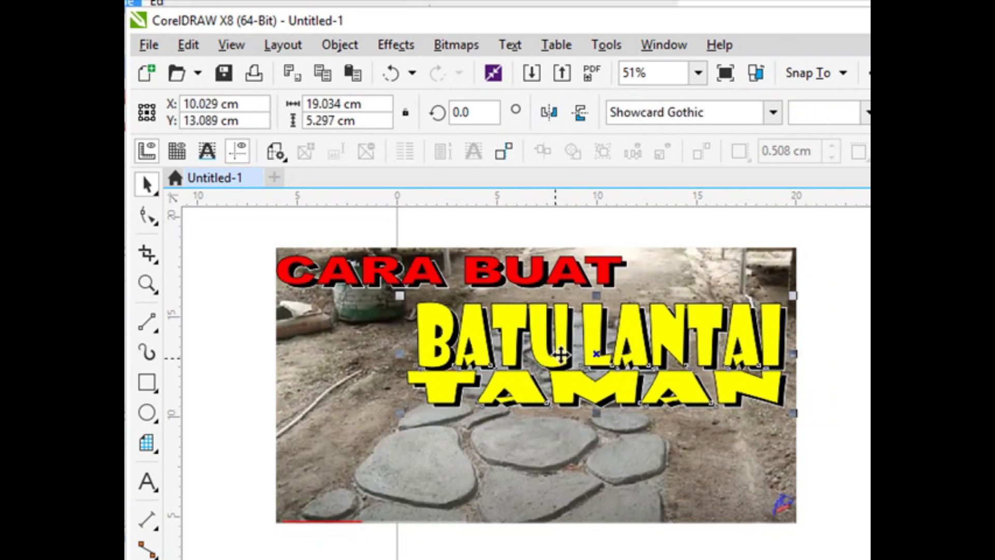
pyautogui.moveTo(599, 350); pyautogui.dragTo(461, 393)
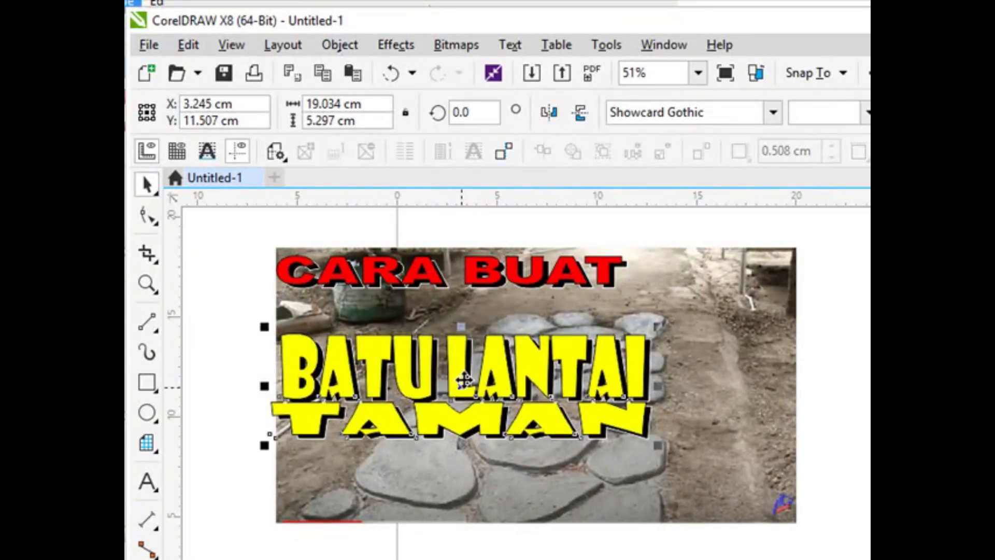
# - Place CARA BUAT with its shadow just above BATU LANTAI and shift the whole title up toward the photo's upper edge
pyautogui.moveTo(249, 231); pyautogui.dragTo(633, 308)
pyautogui.moveTo(454, 273); pyautogui.dragTo(462, 305)
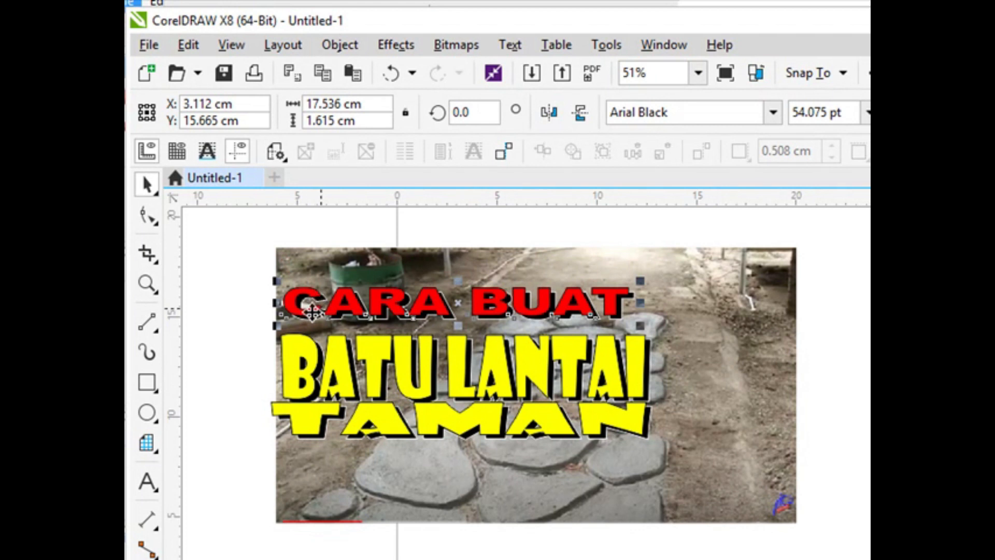
pyautogui.moveTo(225, 229); pyautogui.dragTo(689, 484)
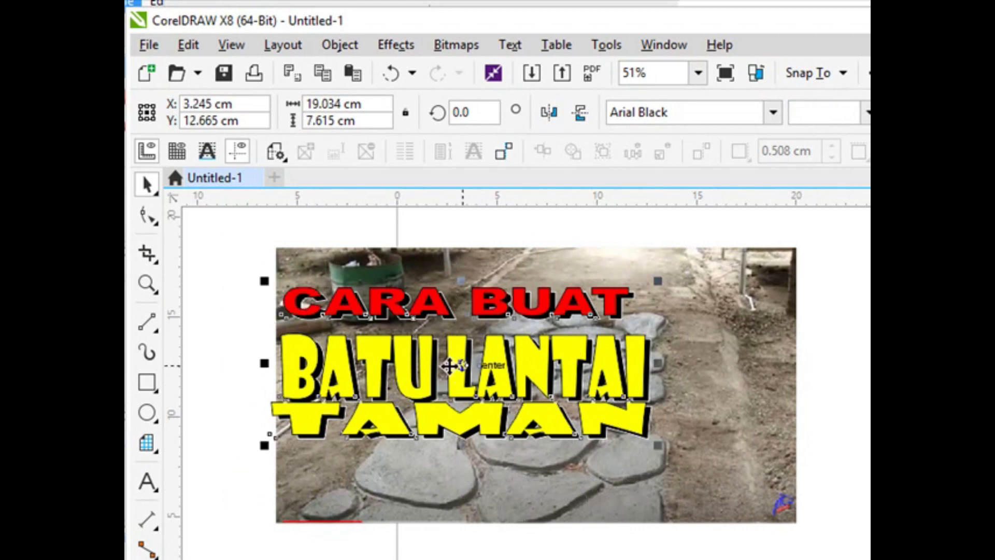
pyautogui.moveTo(462, 366); pyautogui.dragTo(471, 343)
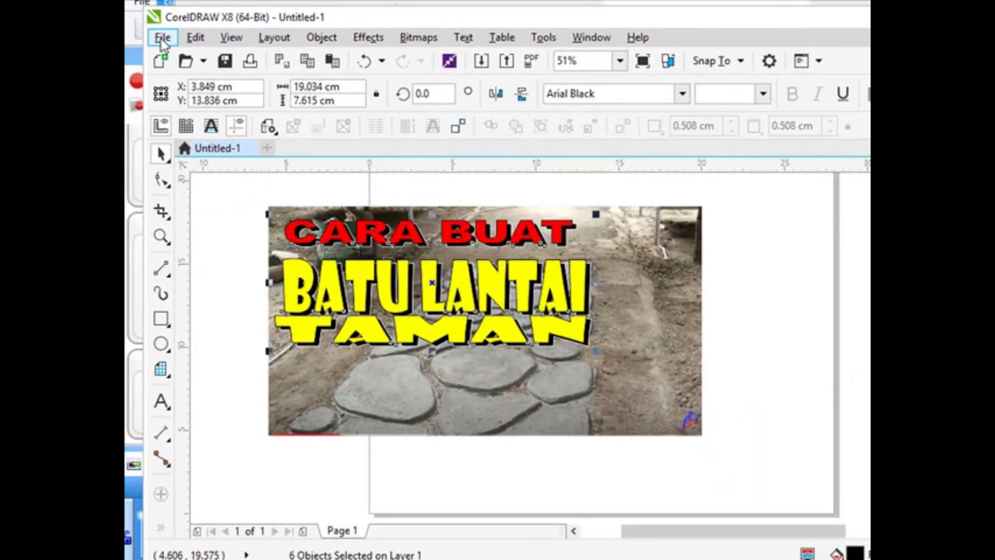
# - Export the thumbnail to the Pictures folder as a JPG - JPEG Bitmaps file named tamana, accepting the High quality setting of 80%
pyautogui.click(162, 37)
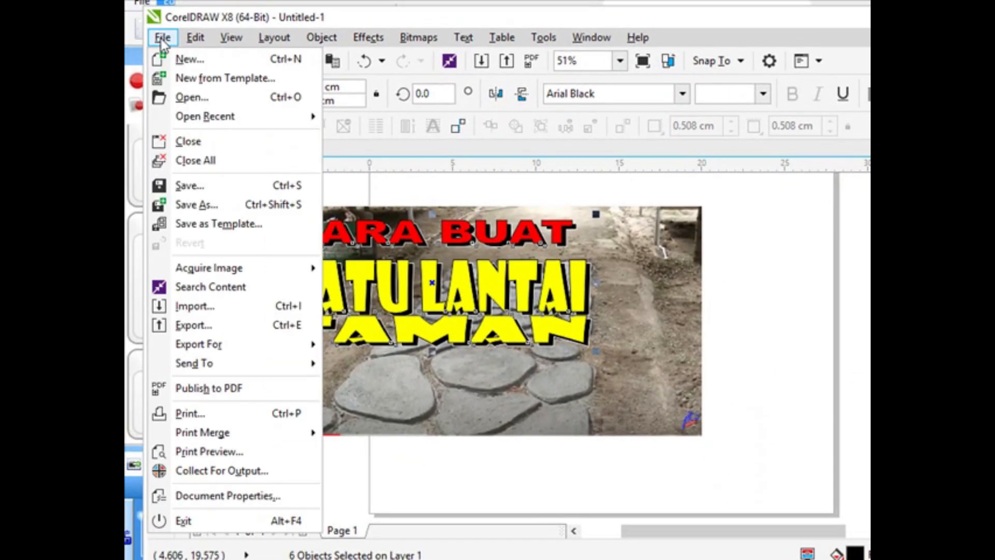
pyautogui.click(225, 326)
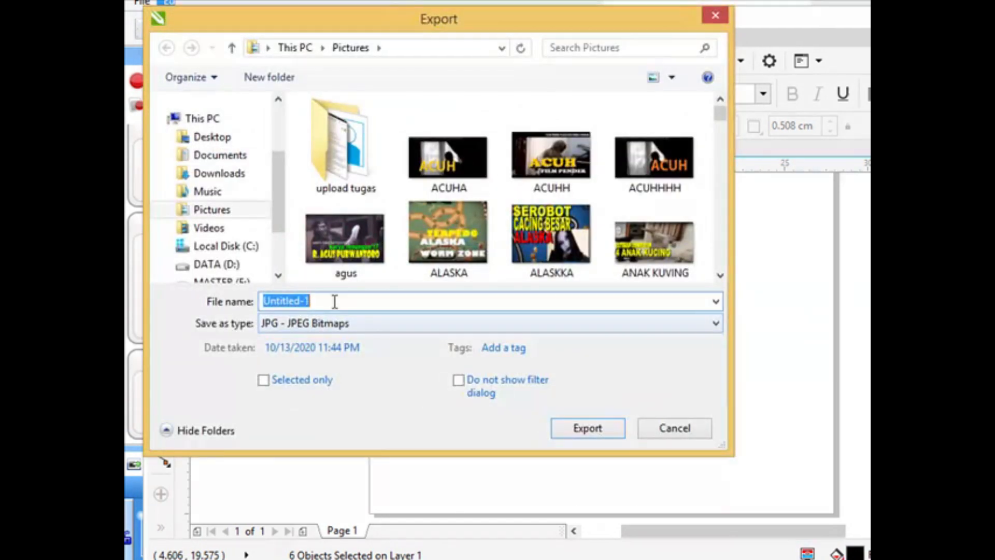
pyautogui.moveTo(719, 114); pyautogui.dragTo(725, 160)
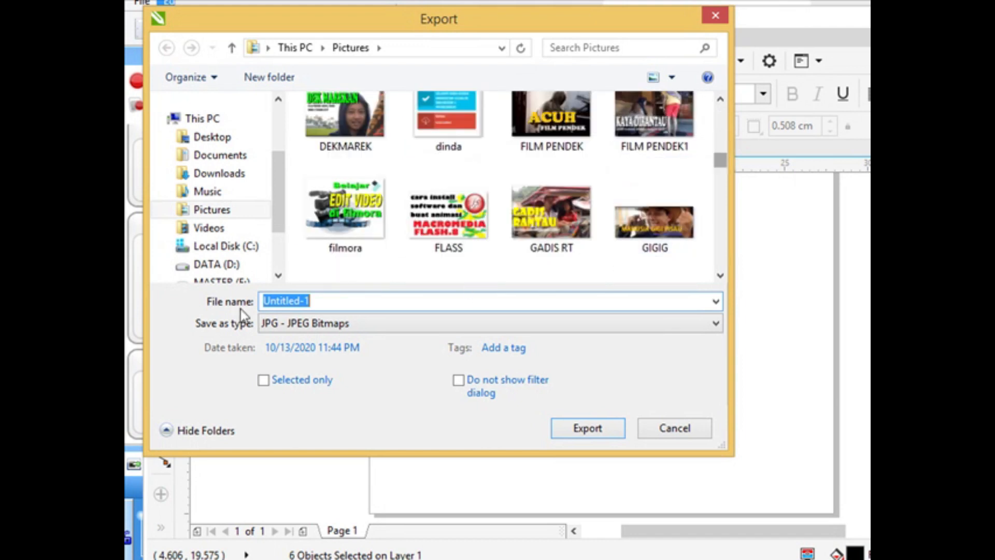
pyautogui.write('ta')
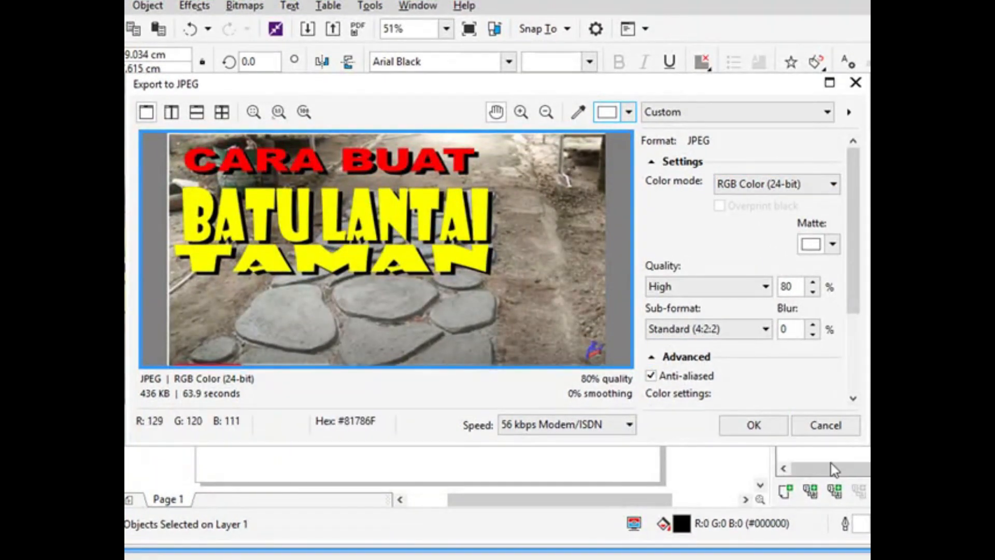
pyautogui.click(776, 427)
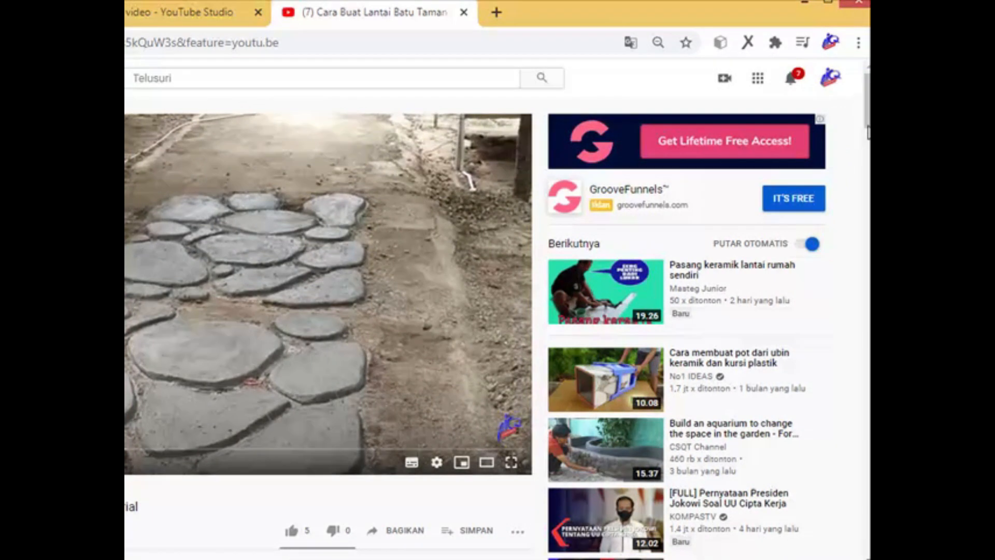
# - Switch to the Cara Buat Lantai Batu Taman video page on YouTube and open the video for editing in YouTube Studio
pyautogui.scroll(-1, 476, 326)
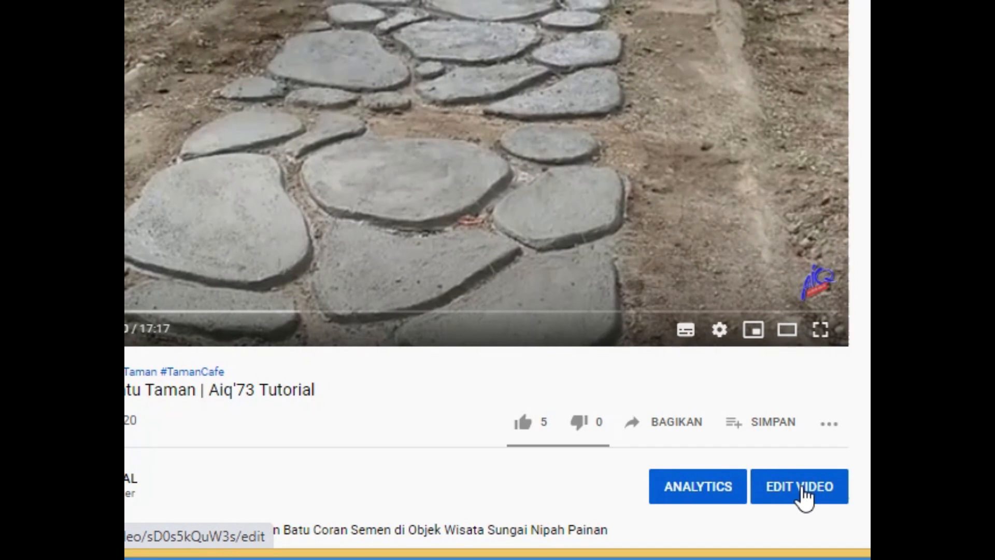
pyautogui.press('Tab')
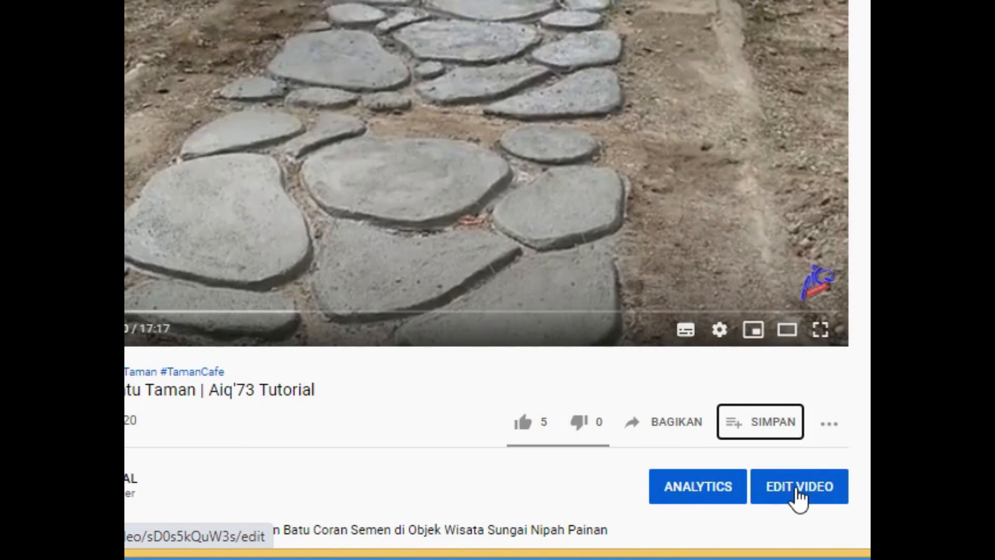
pyautogui.click(806, 482)
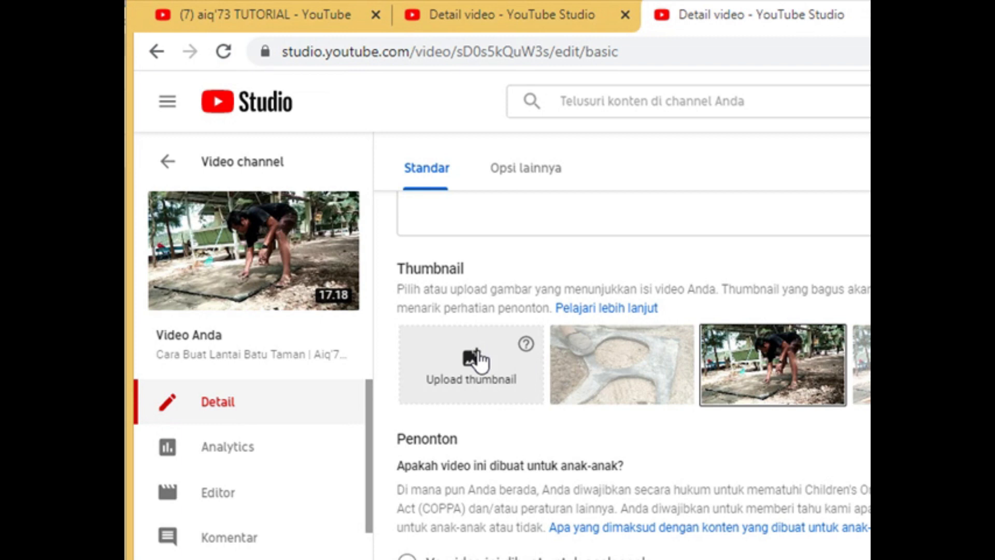
# - Upload the tamana image from the Pictures folder as the video's custom thumbnail and save the changes
pyautogui.click(478, 350)
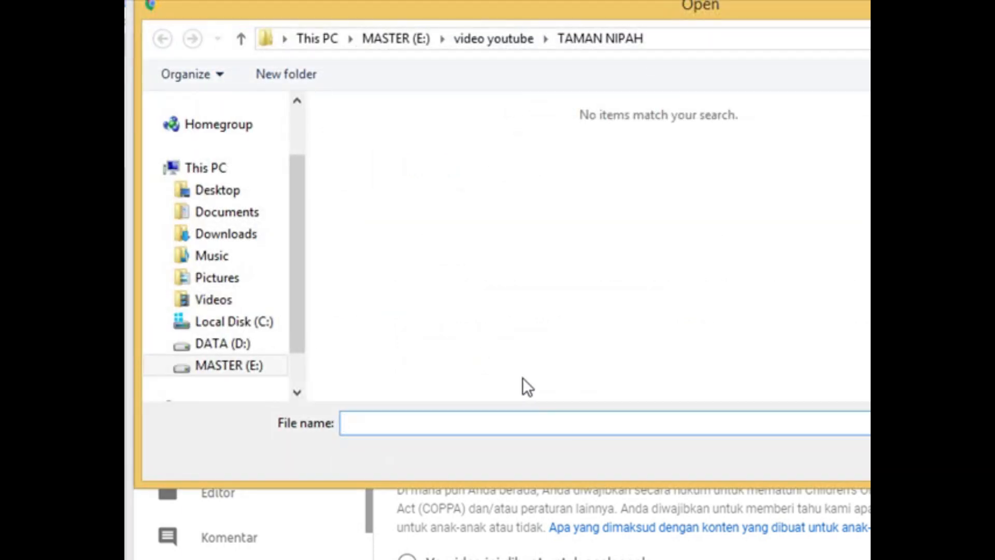
pyautogui.click(228, 284)
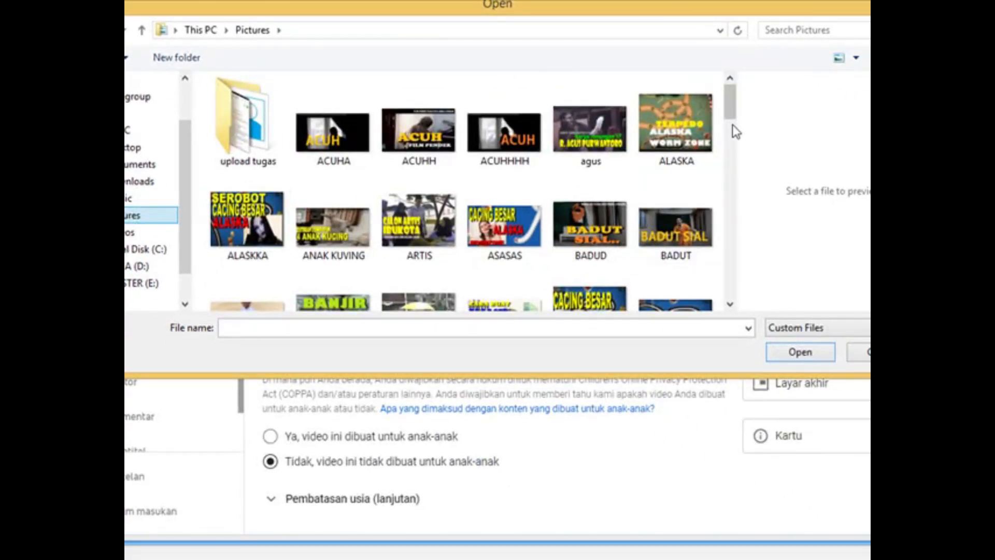
pyautogui.moveTo(729, 115); pyautogui.dragTo(726, 171)
pyautogui.moveTo(817, 243); pyautogui.dragTo(829, 379)
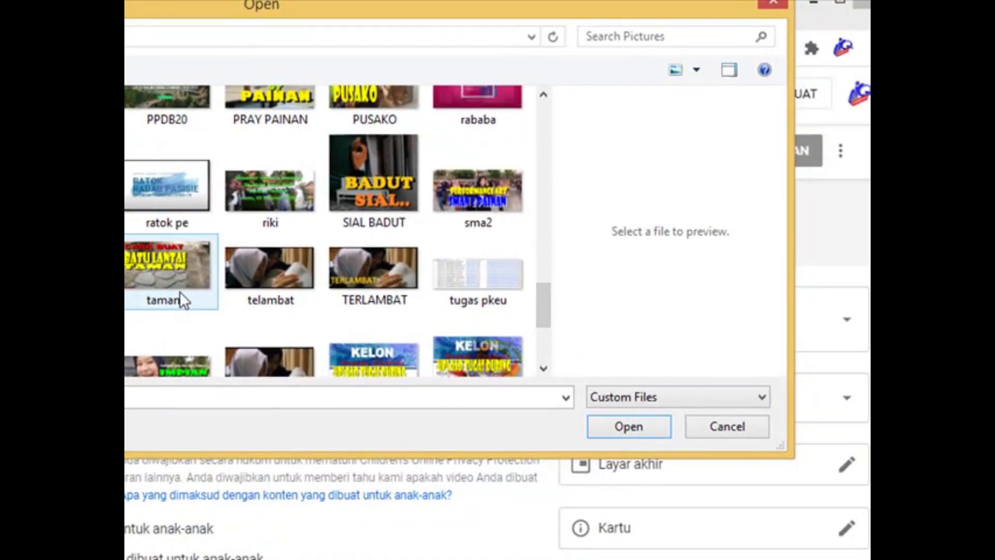
pyautogui.click(188, 291)
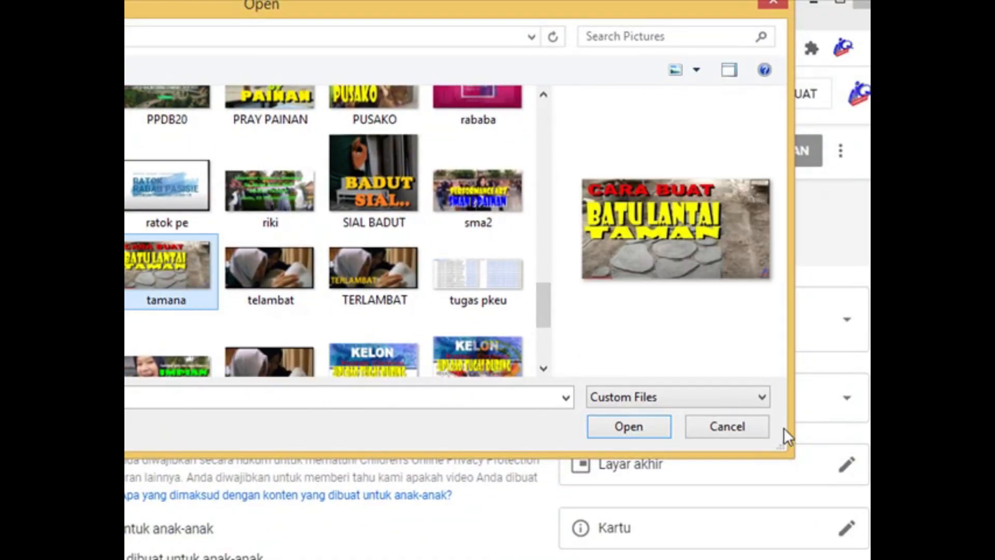
pyautogui.click(628, 427)
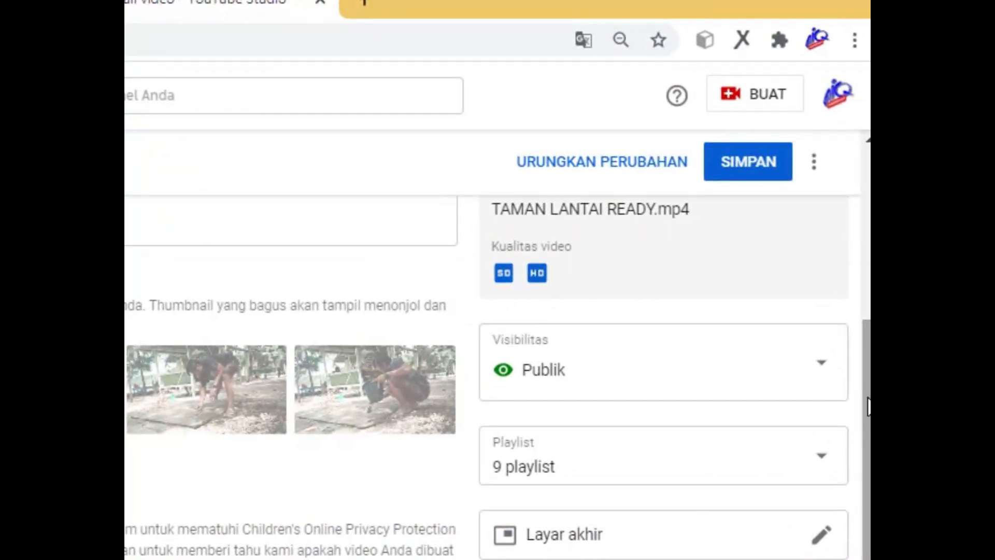
pyautogui.moveTo(868, 398); pyautogui.dragTo(868, 241)
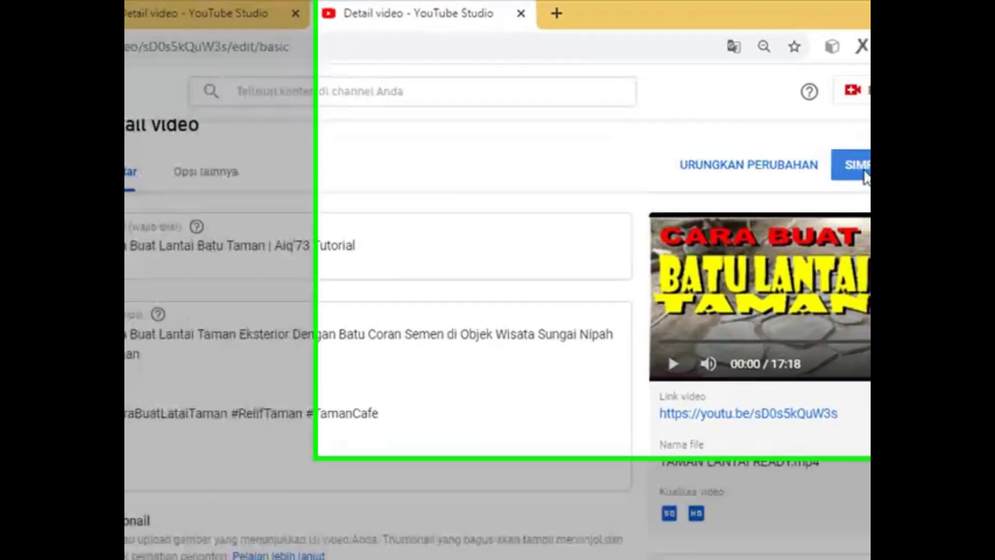
pyautogui.click(912, 146)
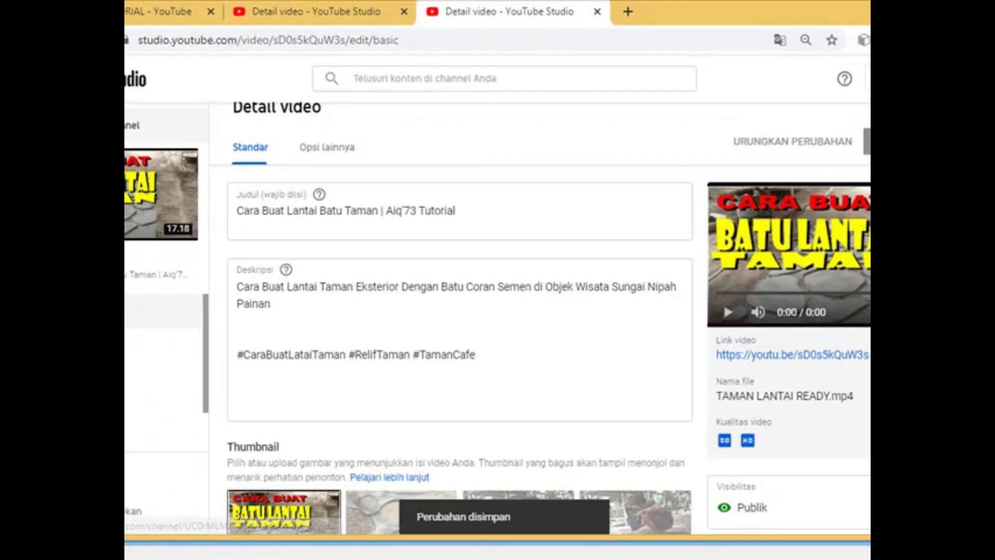
# - Check the video's thumbnail in the channel's list of uploads and switch to the channel's YouTube page
pyautogui.click(132, 126)
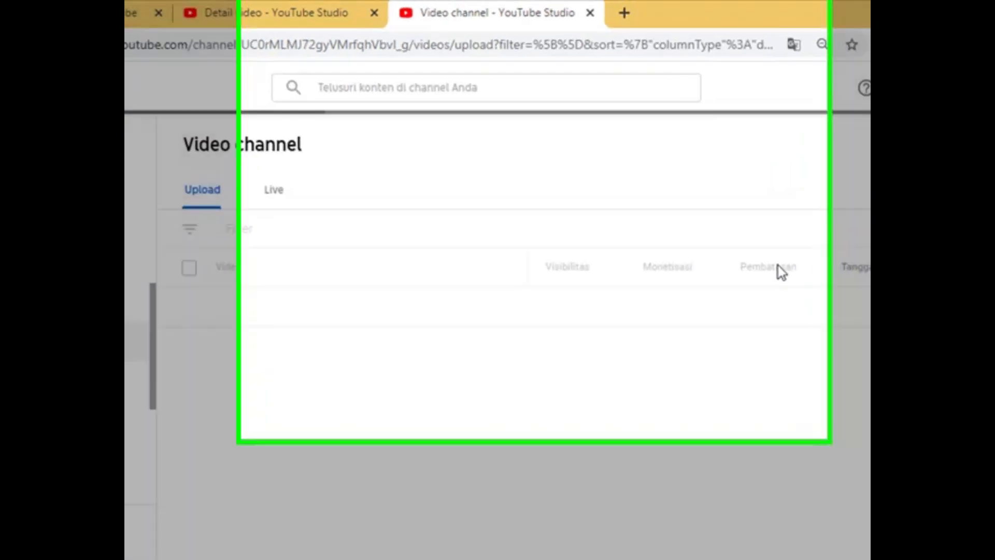
pyautogui.scroll(-3, 767, 244)
pyautogui.scroll(1, 818, 396)
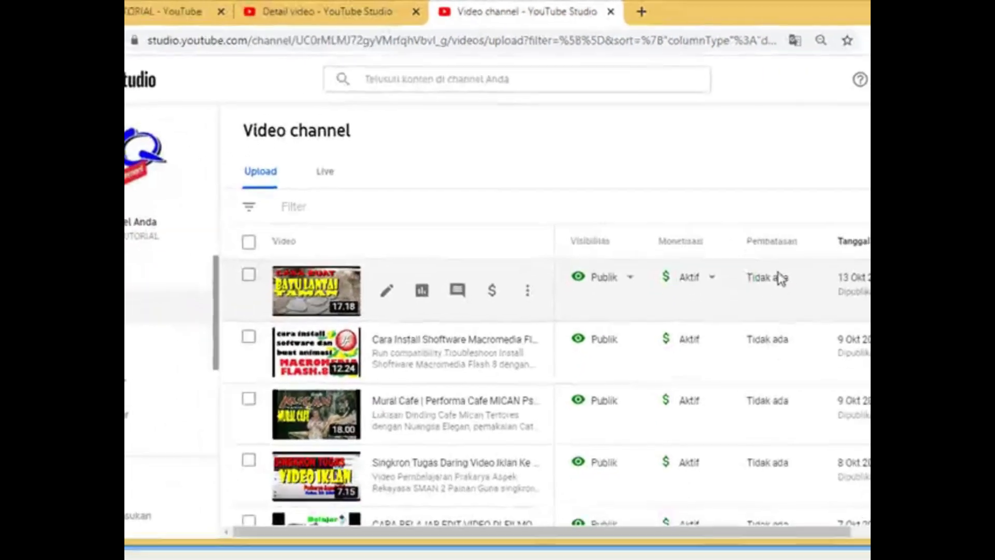
pyautogui.click(183, 7)
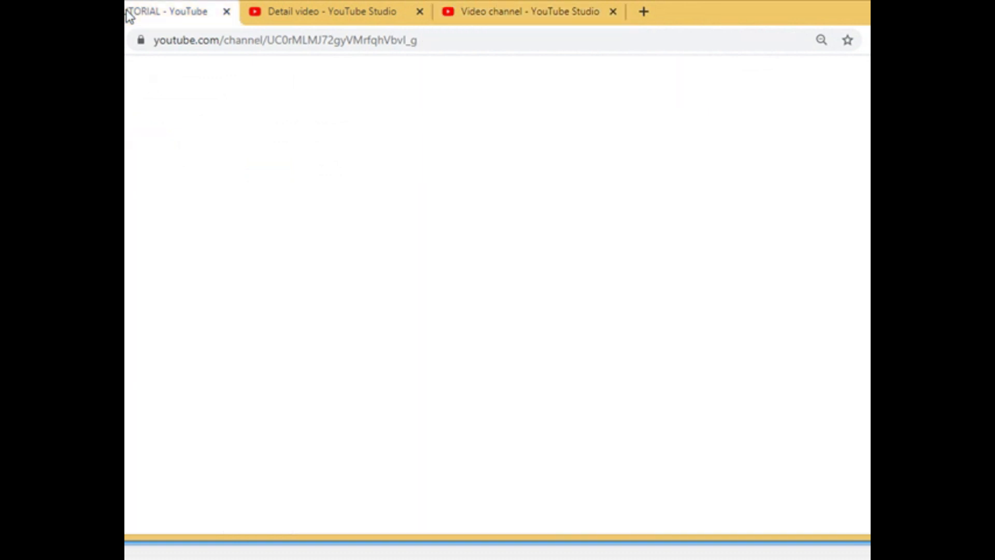